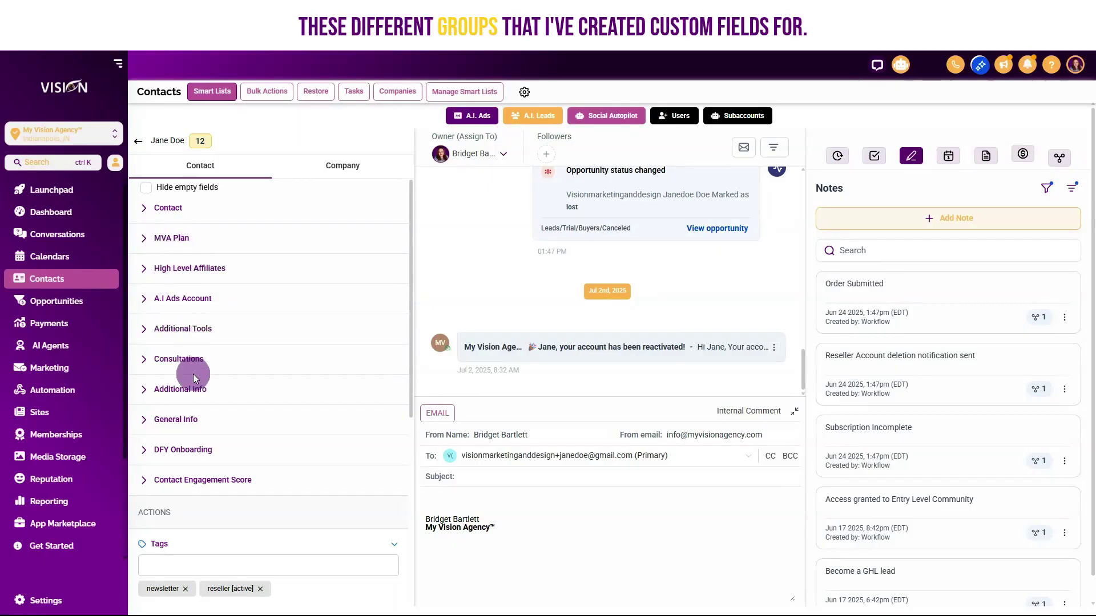
Step: Expand the MVA Plan field group on the contact record and review its plan status, payment and start date fields
left_click(178, 239)
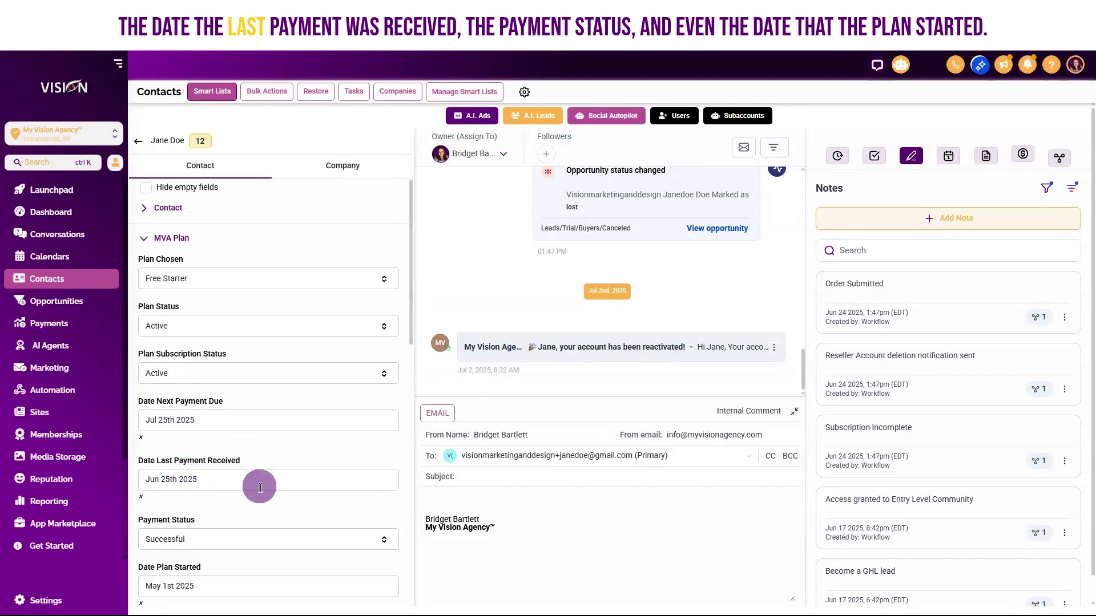
scroll(261, 498, "down", 2)
scroll(261, 498, "down", 1)
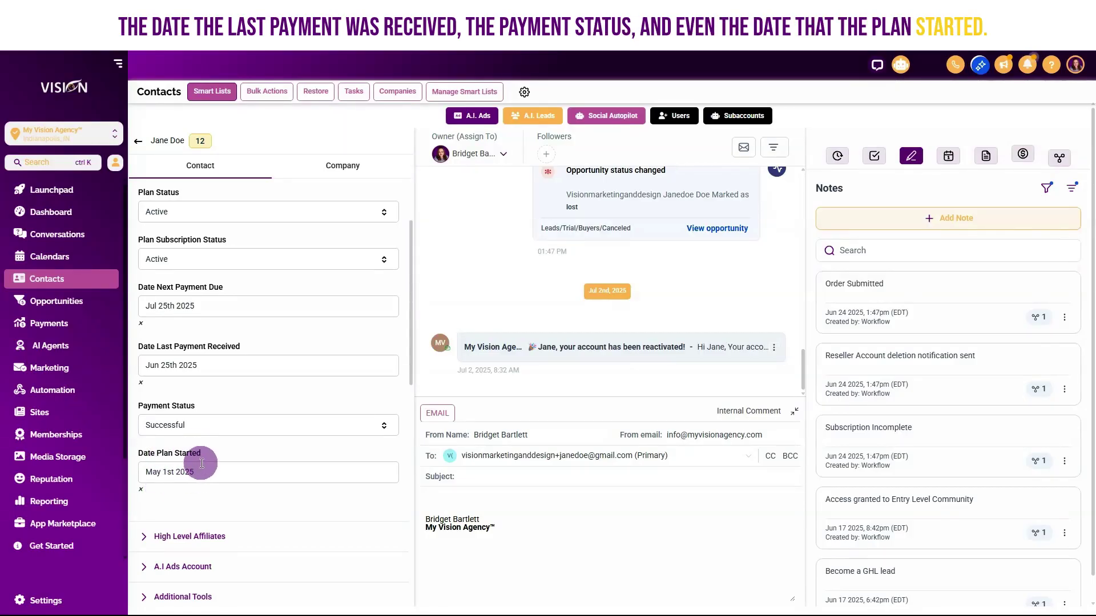
scroll(273, 408, "up", 1)
scroll(273, 408, "up", 1)
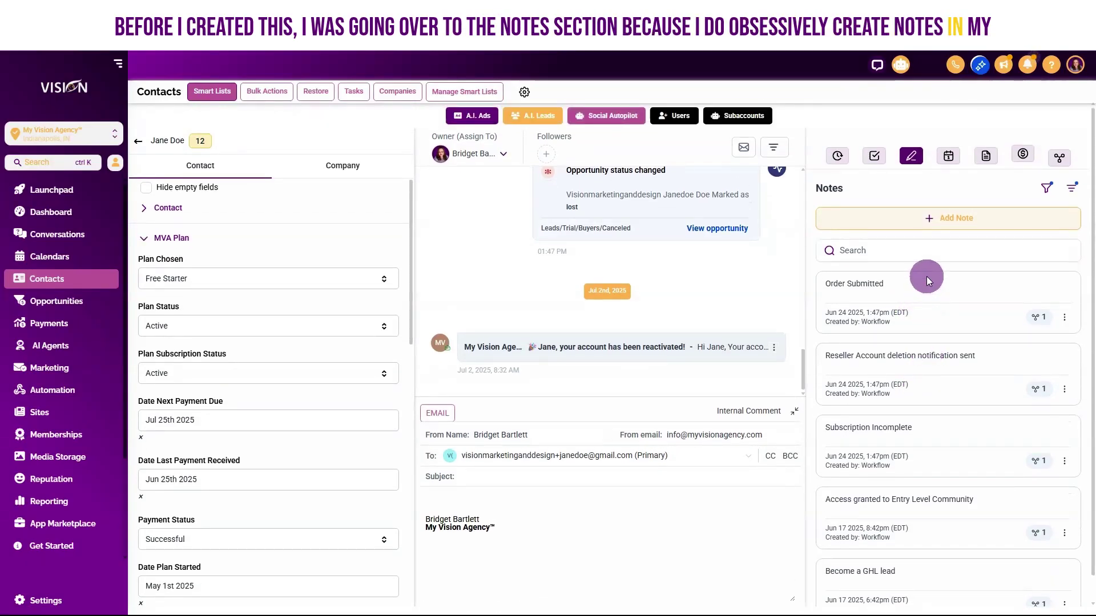
Step: Show the contact's transactions and subscriptions and review them alongside the MVA Plan fields
left_click(1019, 154)
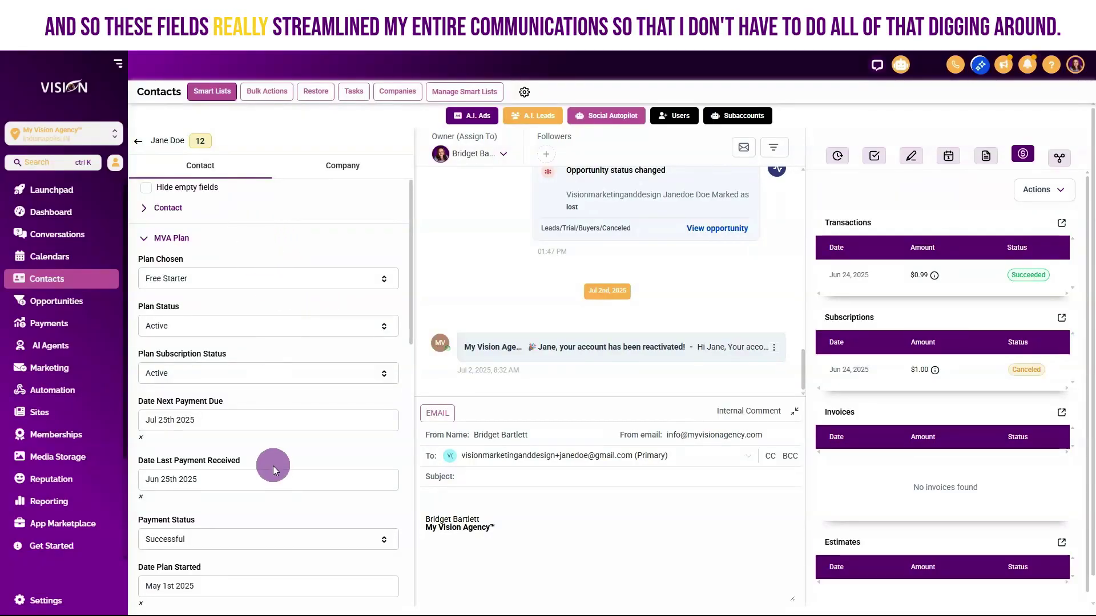
scroll(272, 465, "down", 1)
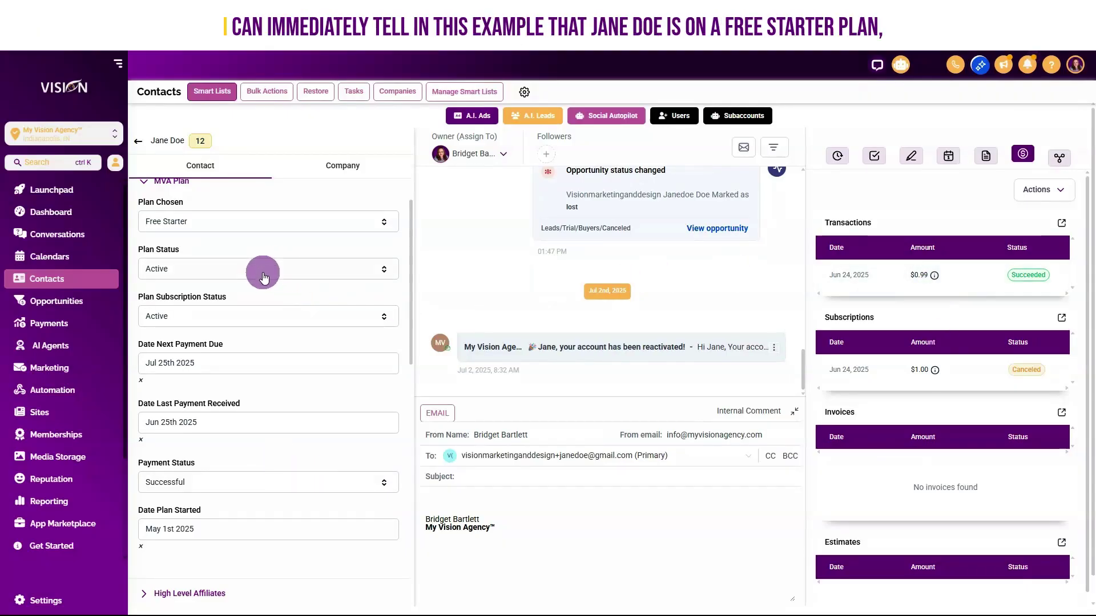
scroll(245, 257, "up", 1)
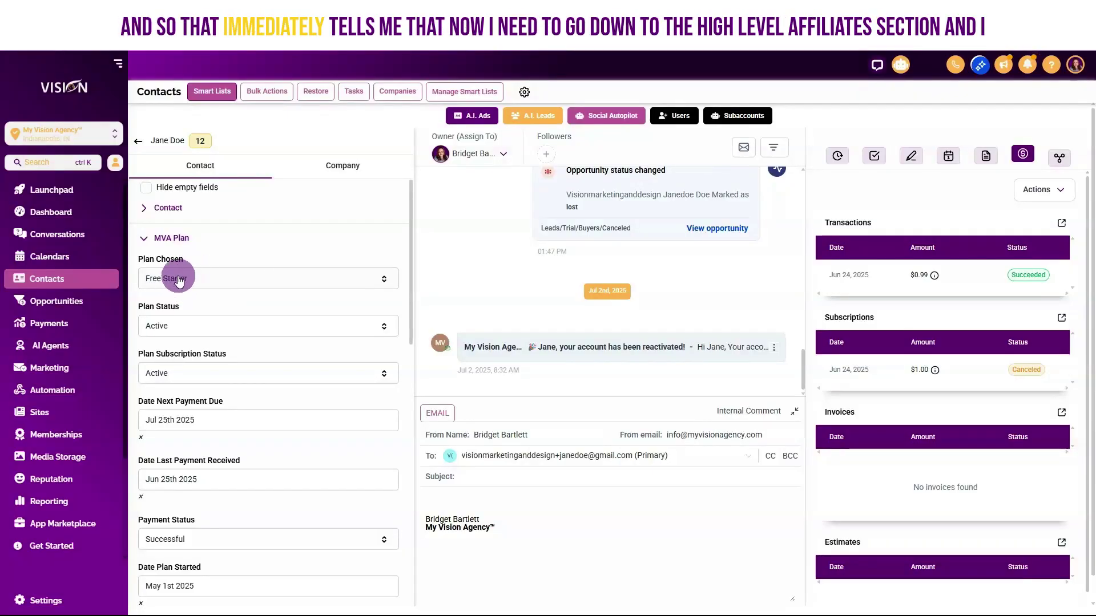
Step: Expand the High Level Affiliates field group, review its GHL status, date and commission fields, and collapse the group
scroll(173, 282, "down", 5)
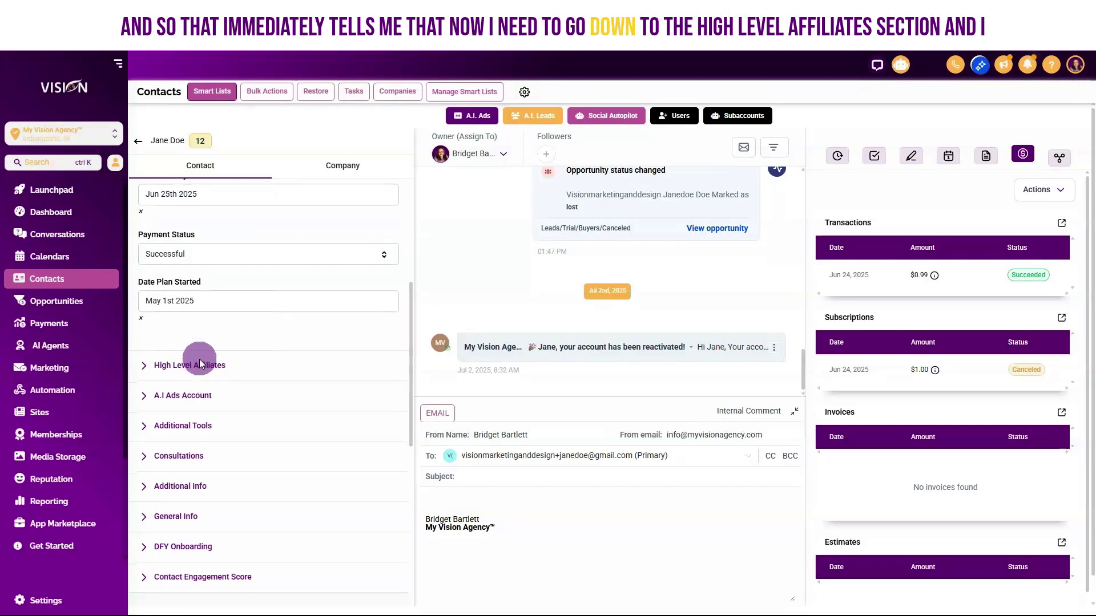
left_click(197, 366)
scroll(192, 331, "down", 2)
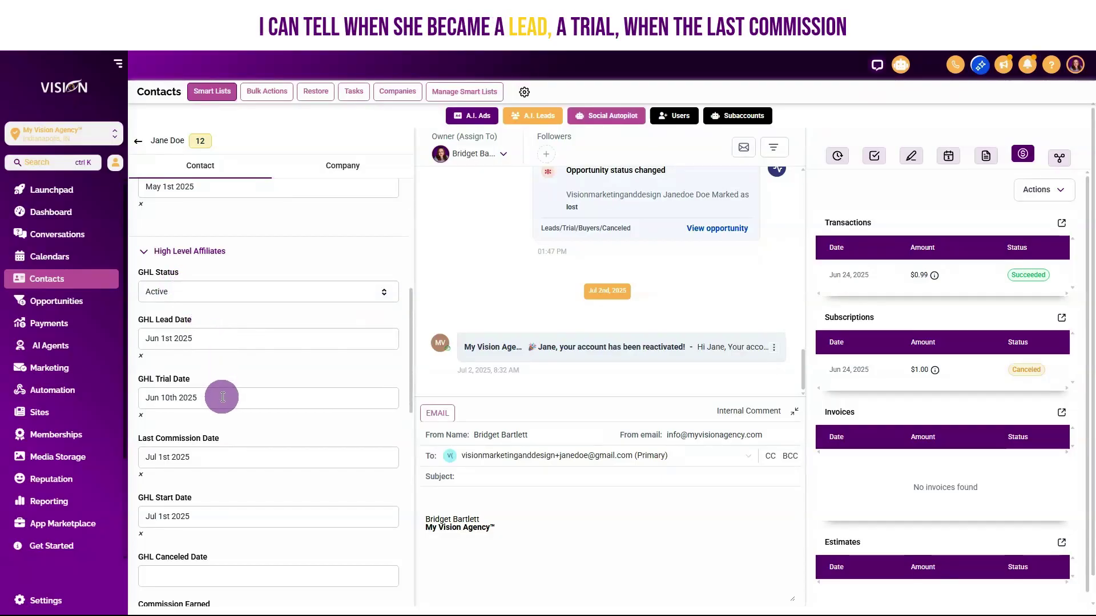
scroll(215, 420, "down", 1)
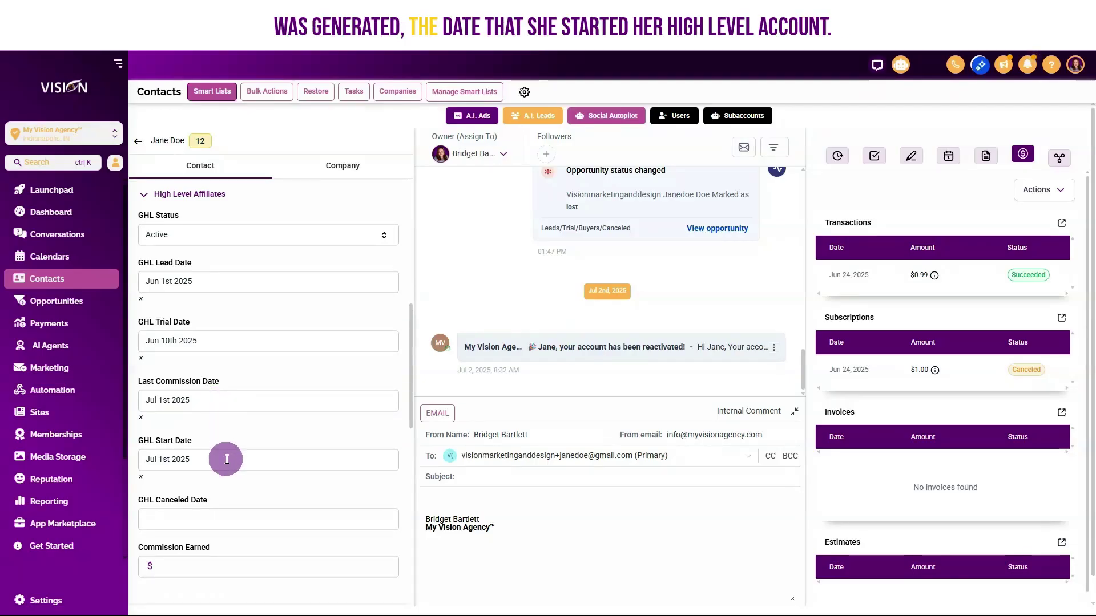
scroll(226, 459, "down", 1)
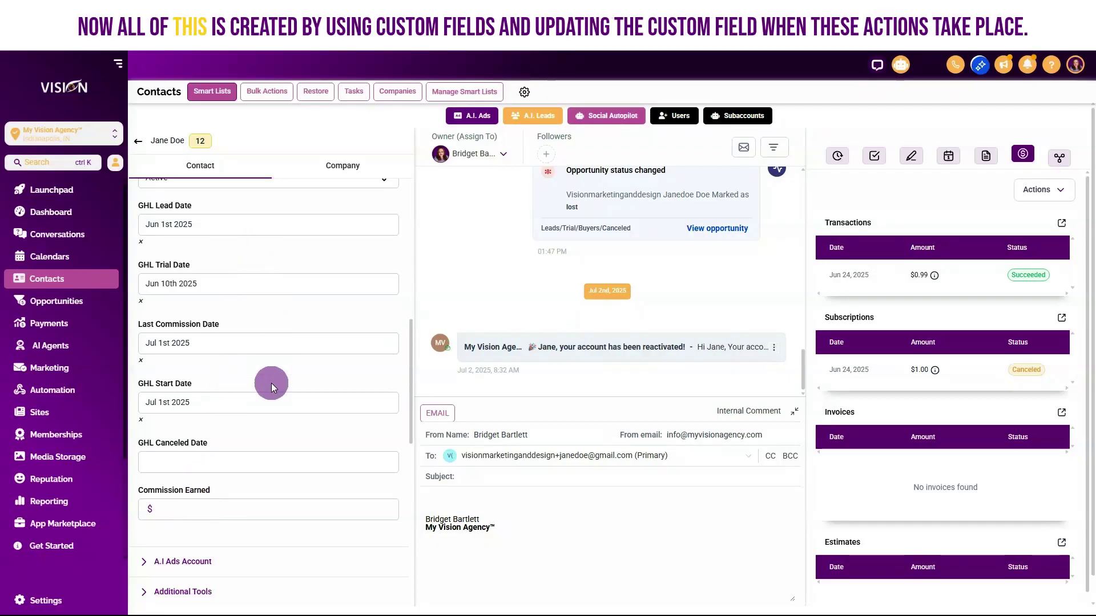
scroll(272, 383, "up", 4)
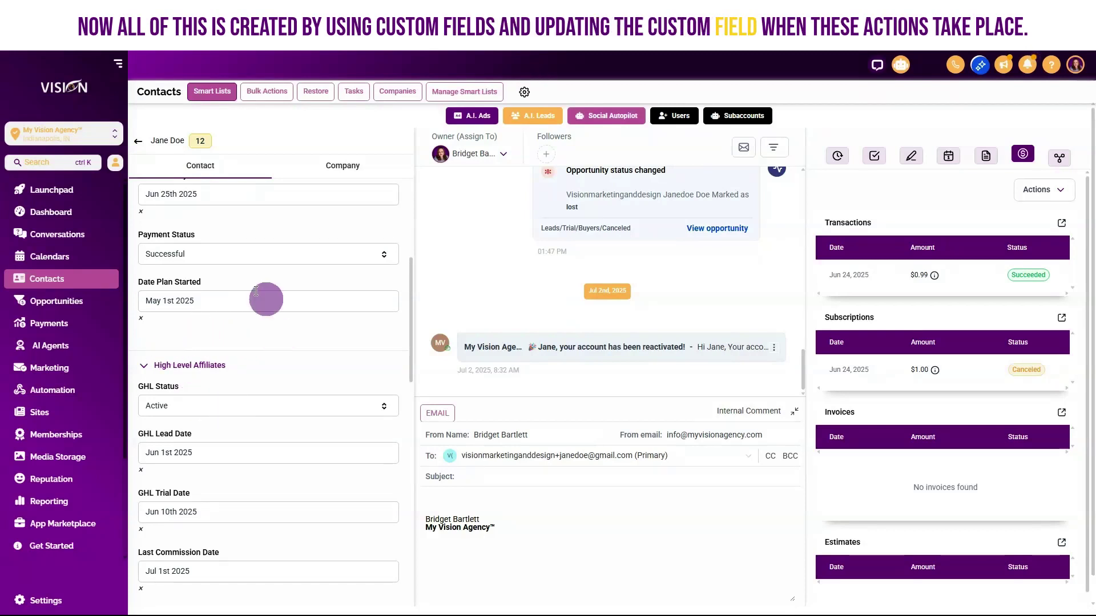
left_click(208, 365)
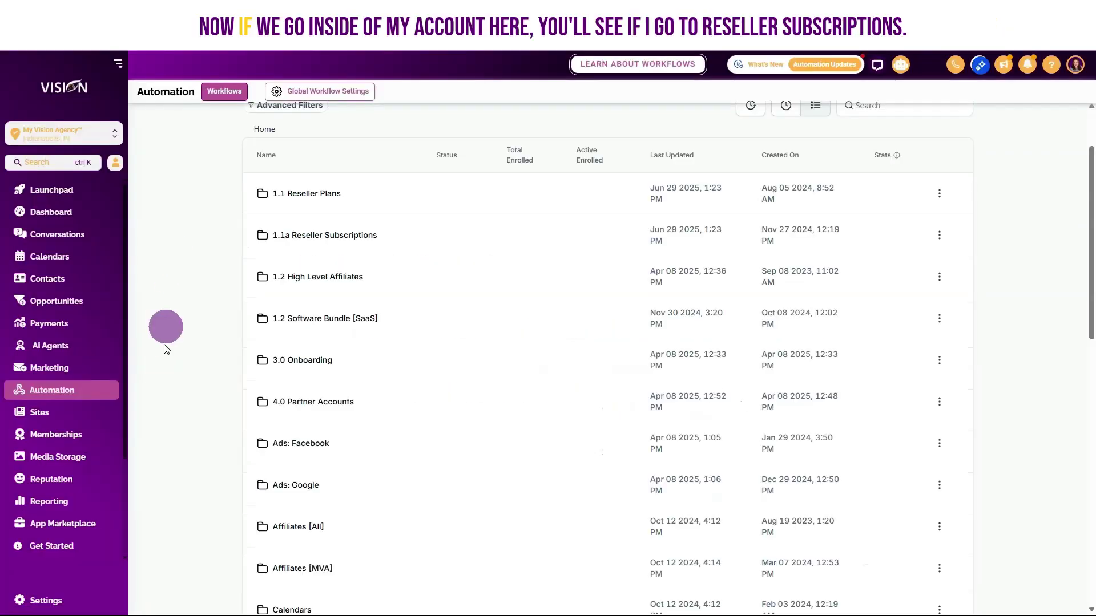
Step: Open the "Reseller plans status has changed to active" workflow from the 1.1a Reseller Subscriptions folder and inspect its Plan Status trigger
left_click(302, 243)
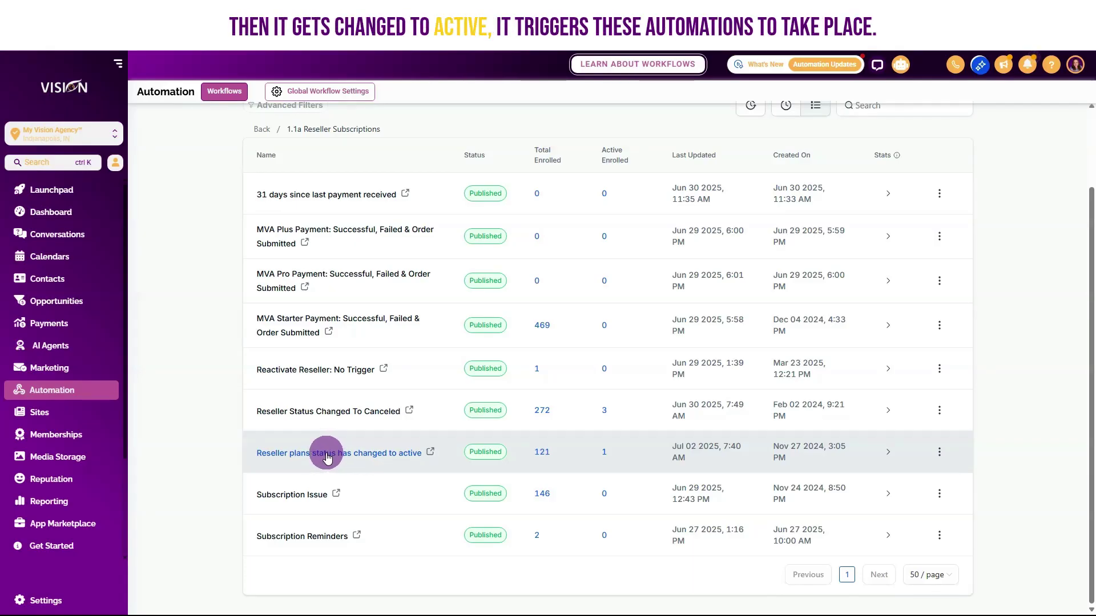
left_click(326, 454)
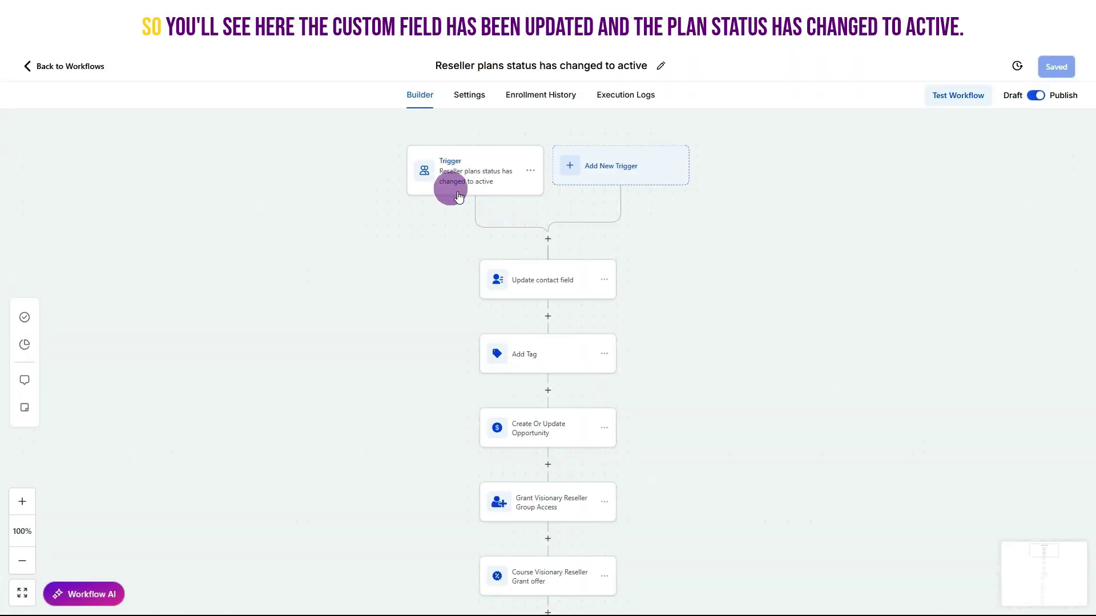
left_click(457, 167)
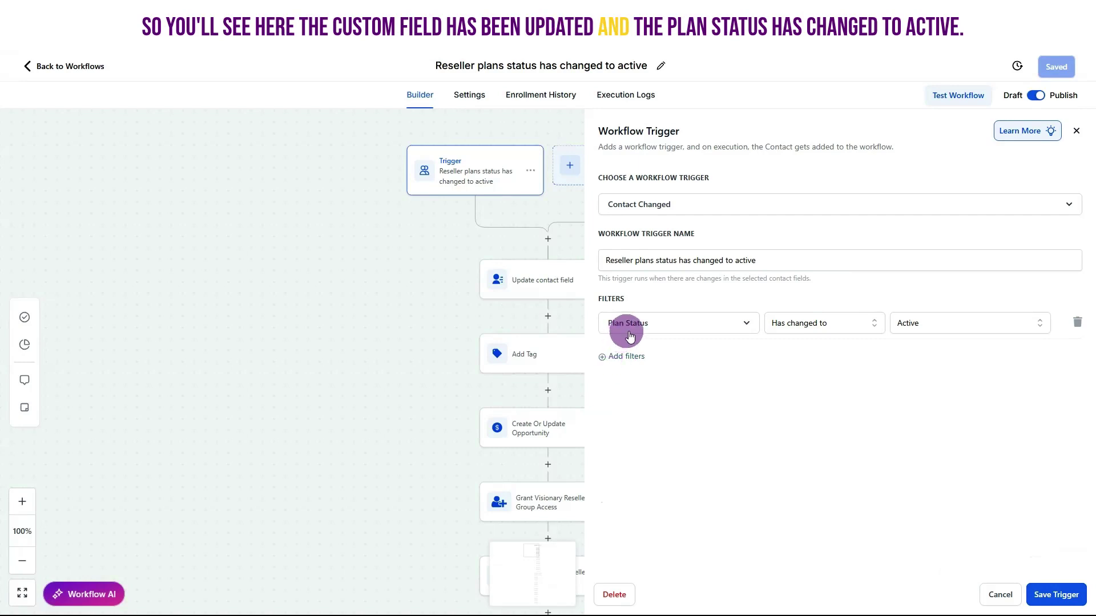
left_click(1000, 595)
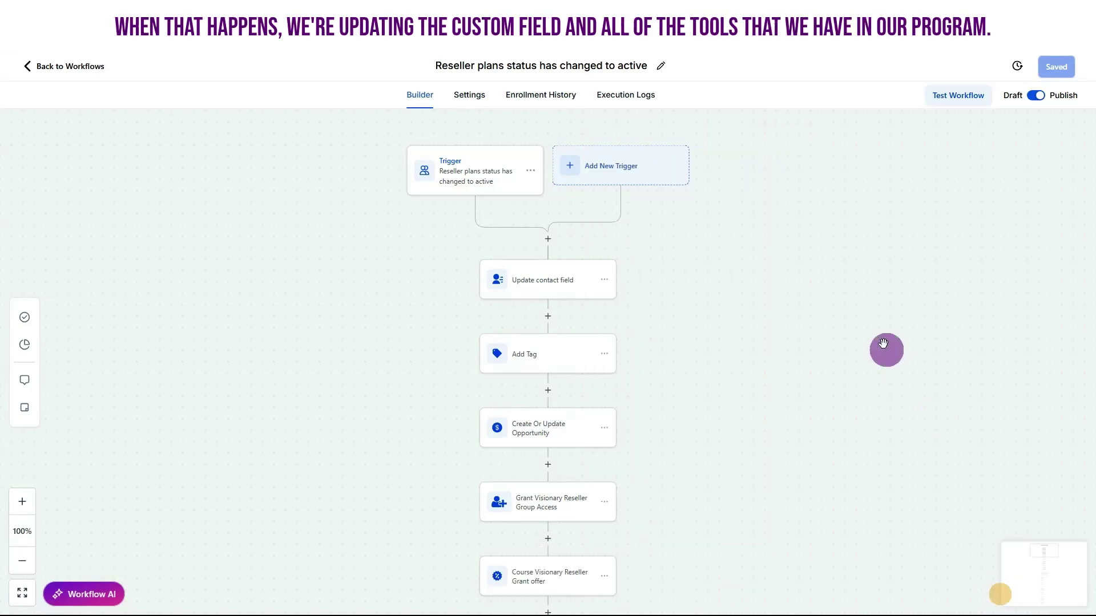
Step: Inspect the workflow's Update contact field action and review the actions that follow it down to the New or Reactivation? condition
left_click(537, 279)
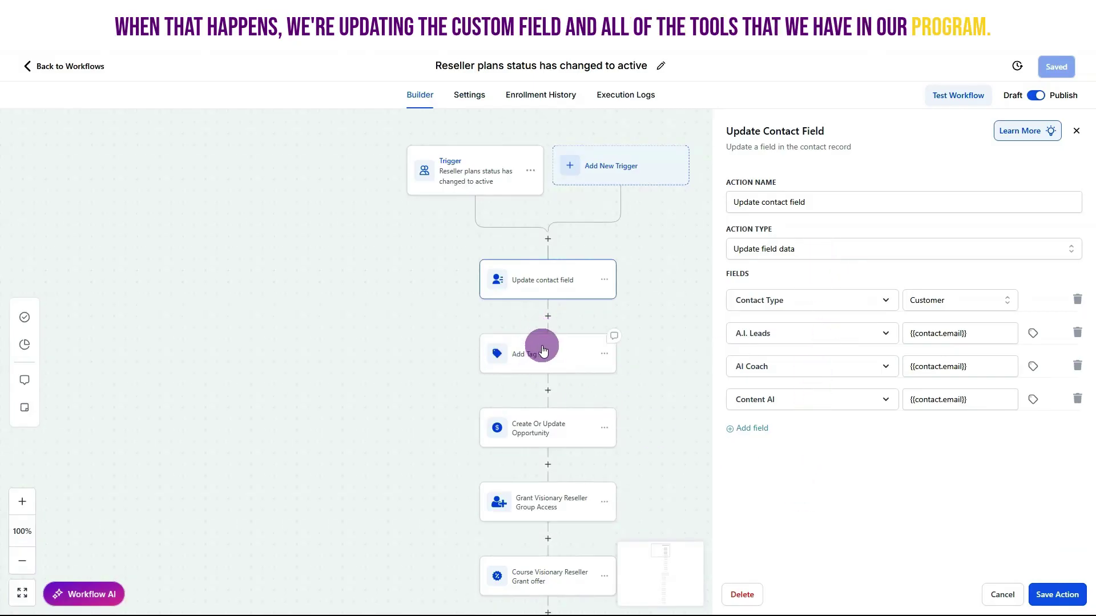
scroll(549, 400, "down", 1)
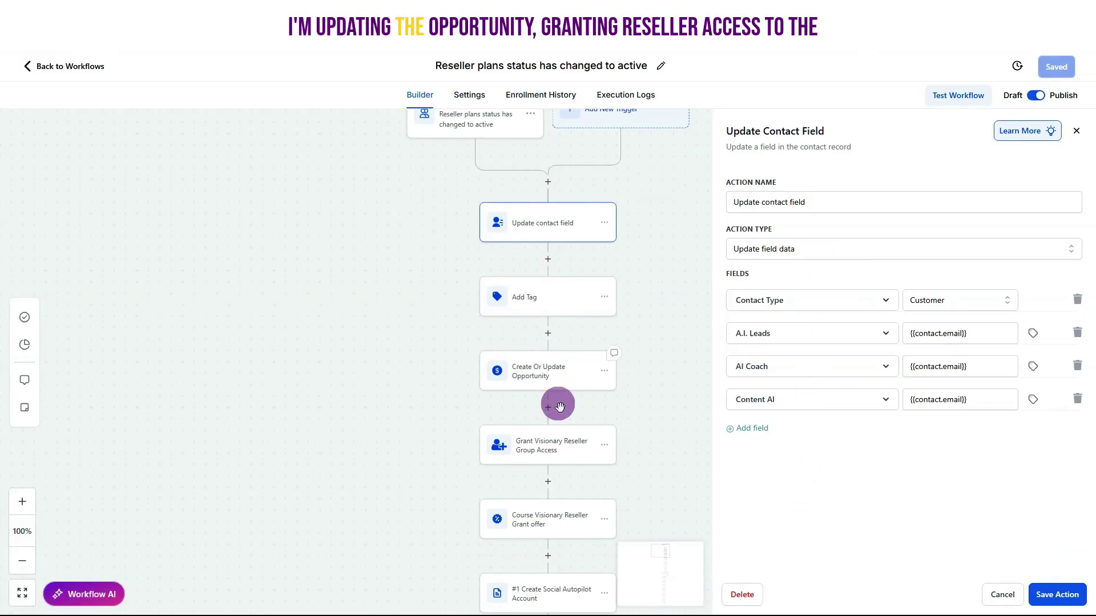
scroll(568, 416, "down", 2)
scroll(546, 382, "down", 1)
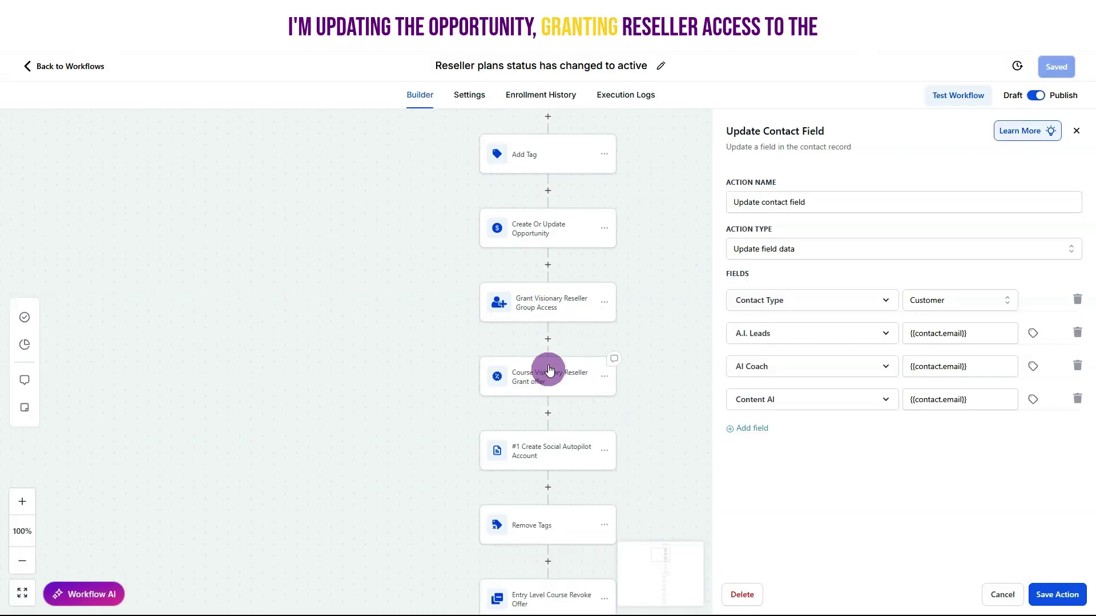
scroll(550, 337, "down", 1)
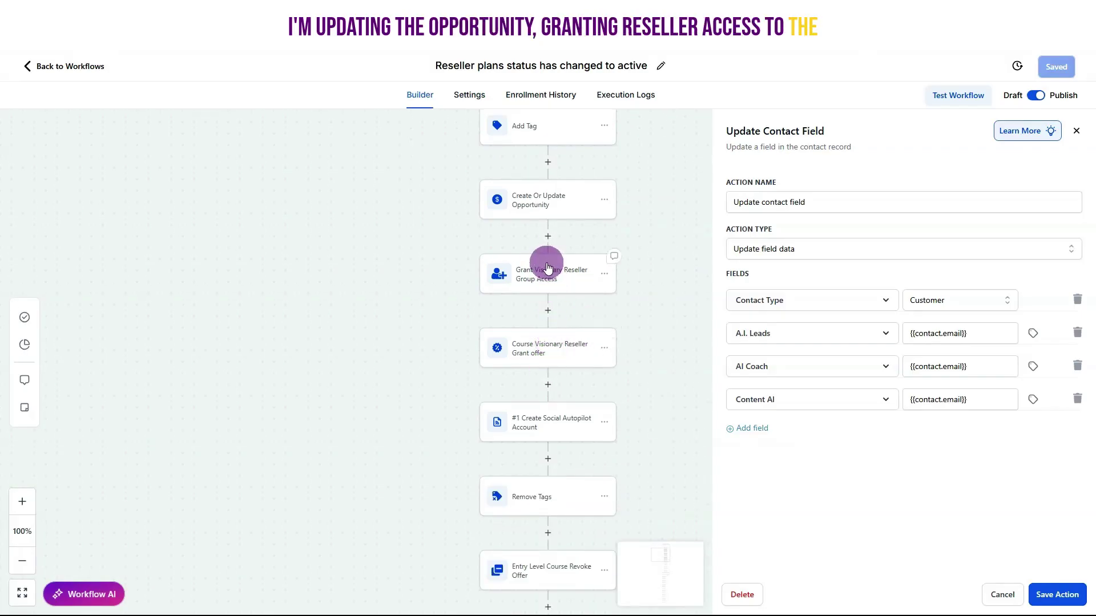
scroll(550, 365, "down", 1)
scroll(553, 371, "down", 5)
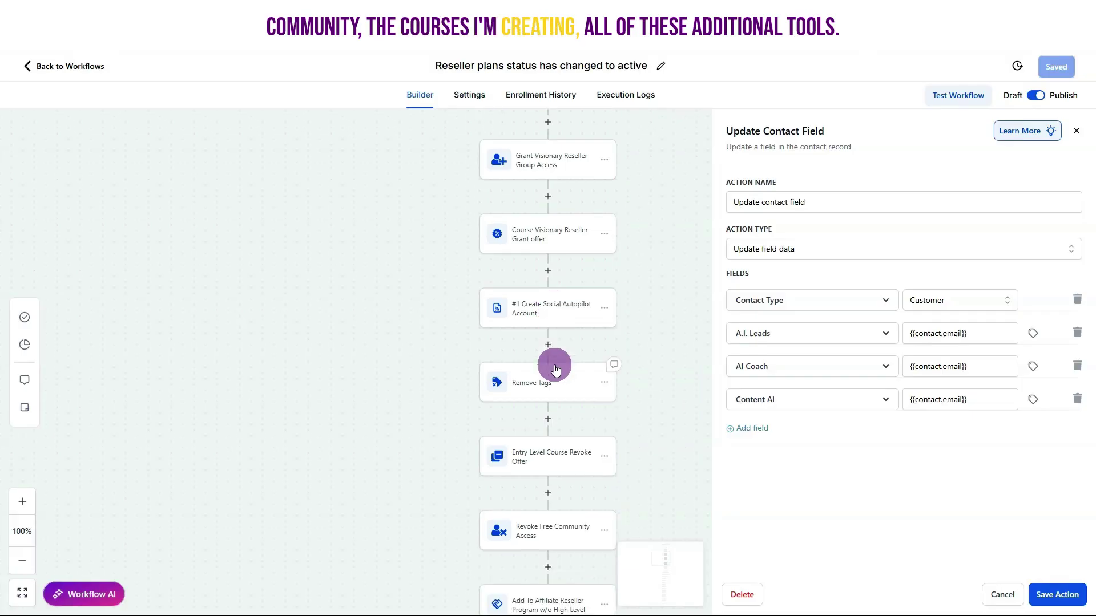
scroll(557, 381, "down", 4)
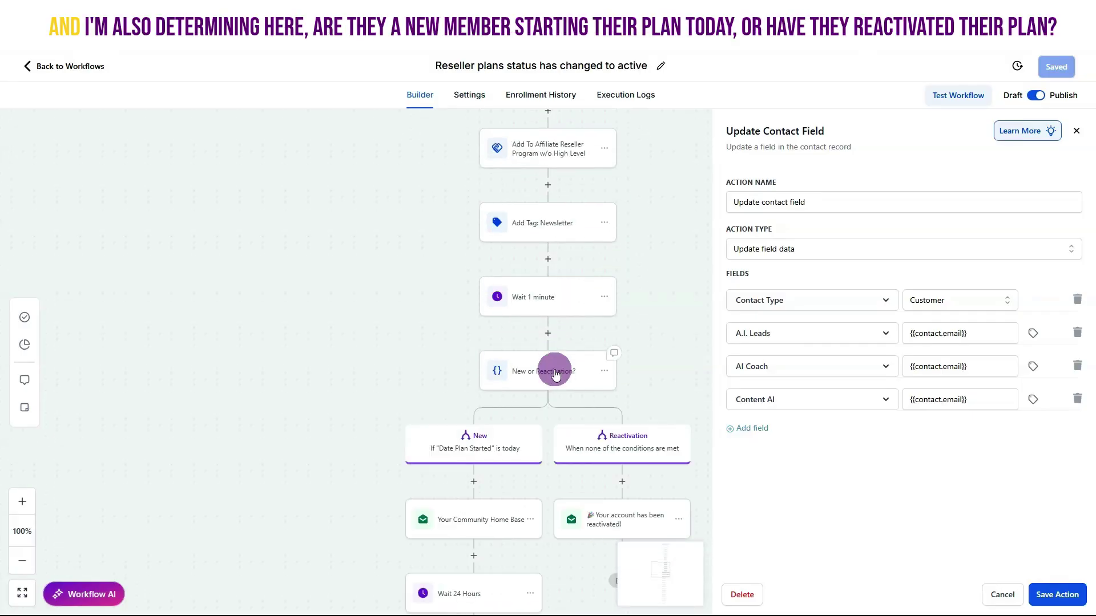
Step: Inspect the New or Reactivation? condition's branch settings, close it without saving, and review the two branches below
left_click(551, 371)
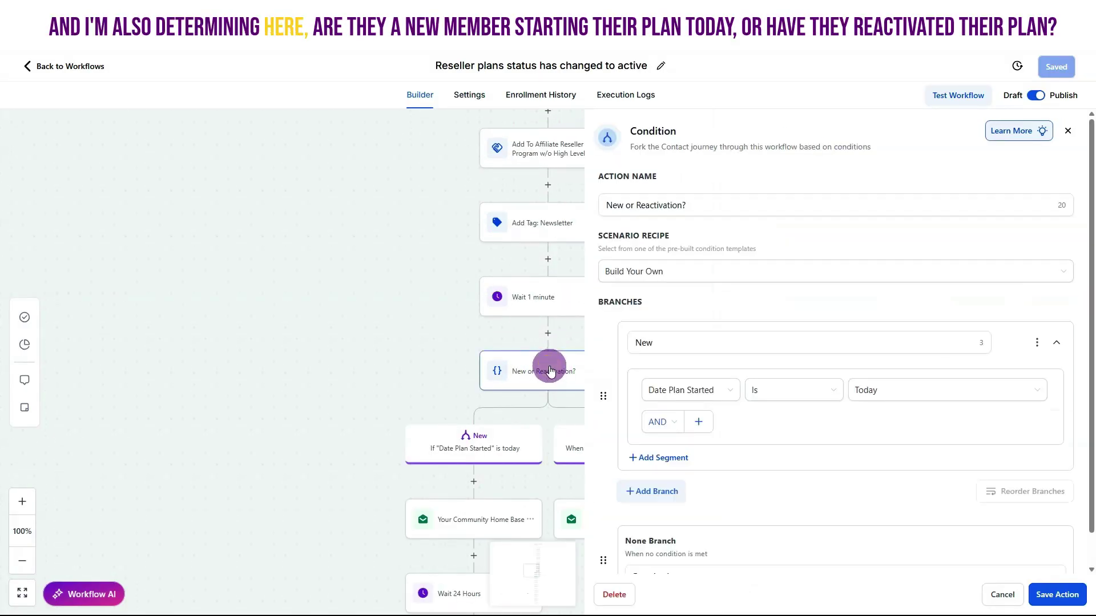
left_click(1009, 592)
scroll(763, 379, "down", 1)
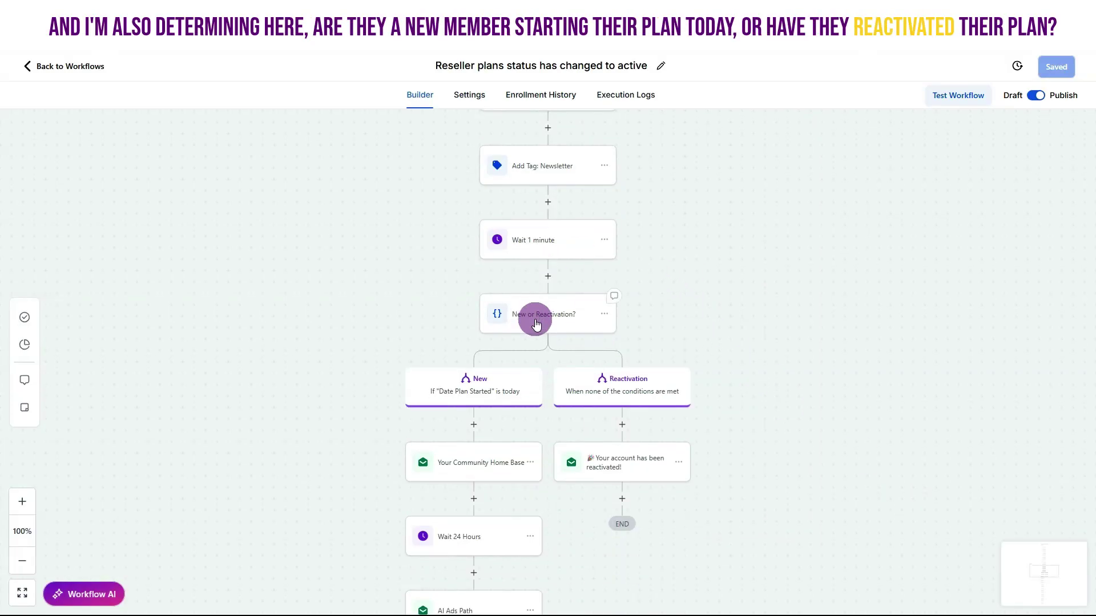
scroll(529, 318, "down", 1)
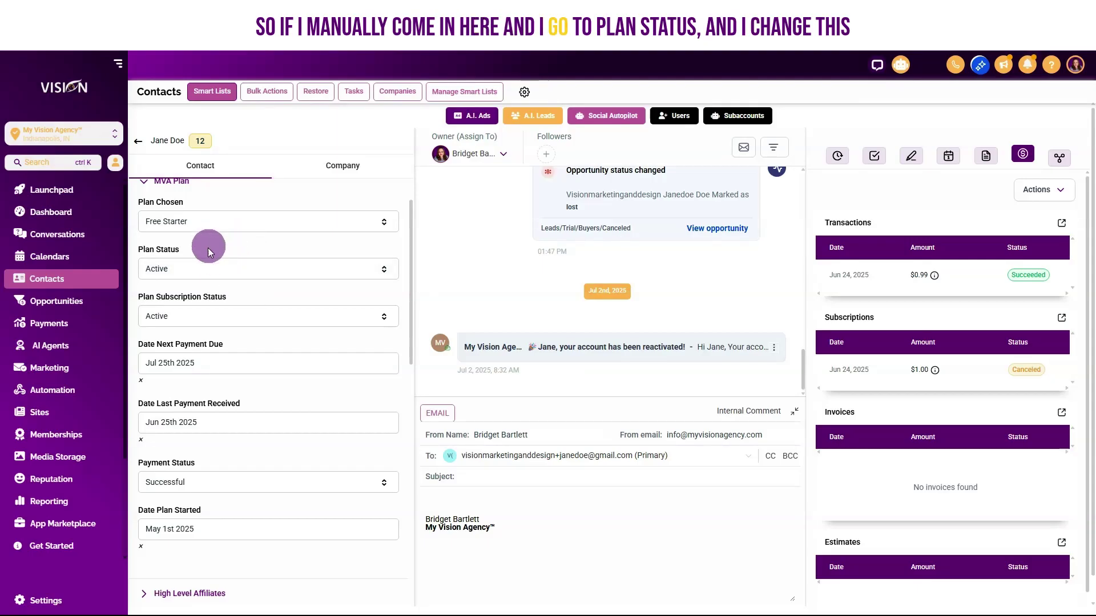
Step: View the available Plan Status options on the contact record and close the list without choosing one
left_click(186, 274)
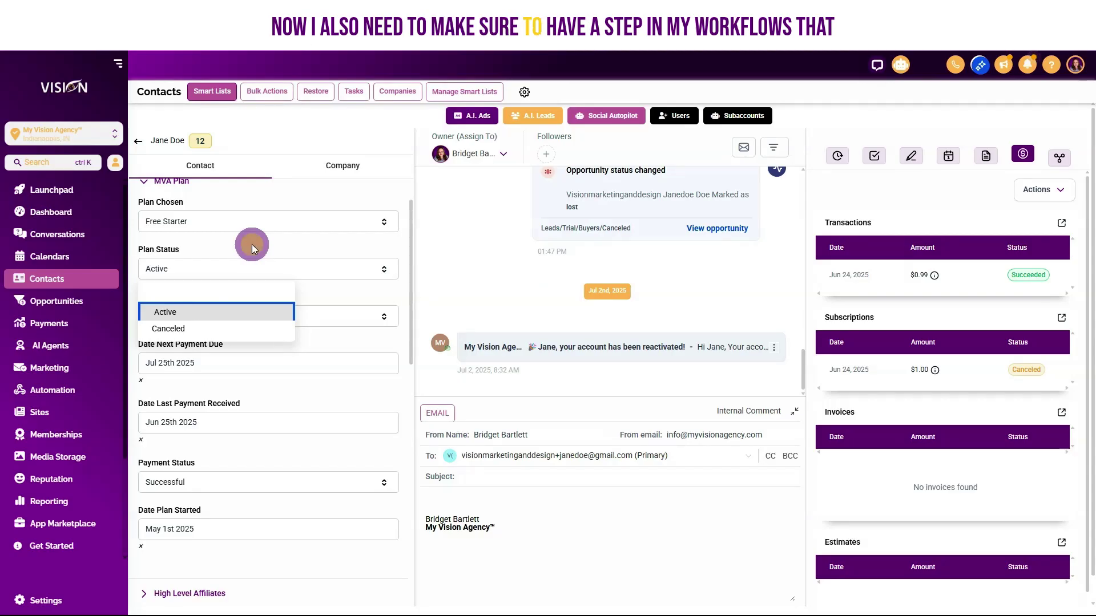
left_click(252, 245)
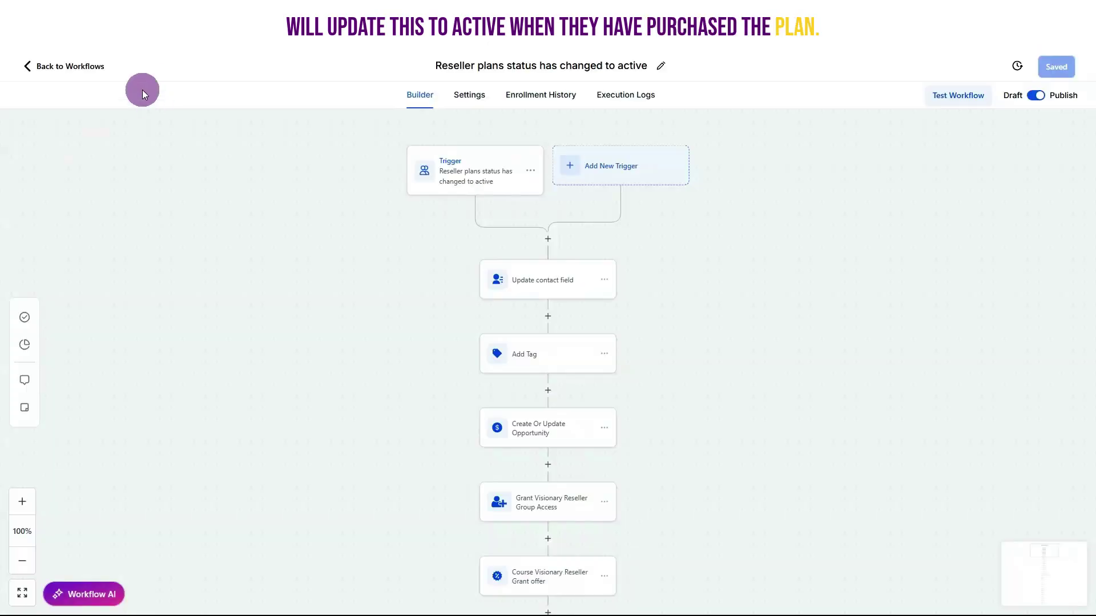
Step: Open the MVA Starter Payment workflow and inspect the Payment Successful branch's contact field update and its 30-day math operation
left_click(78, 66)
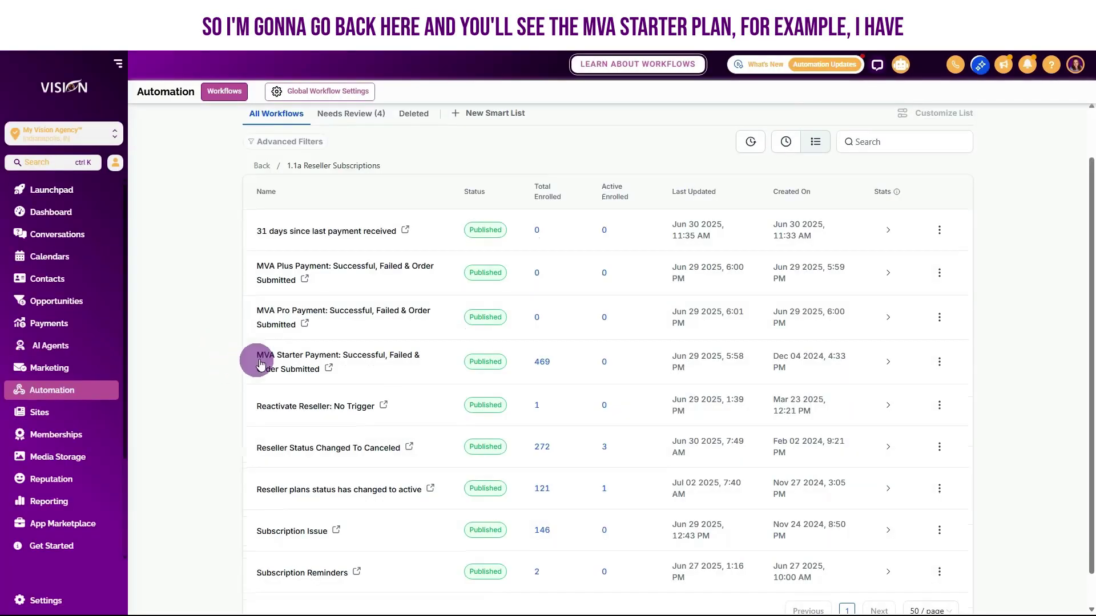
left_click(292, 363)
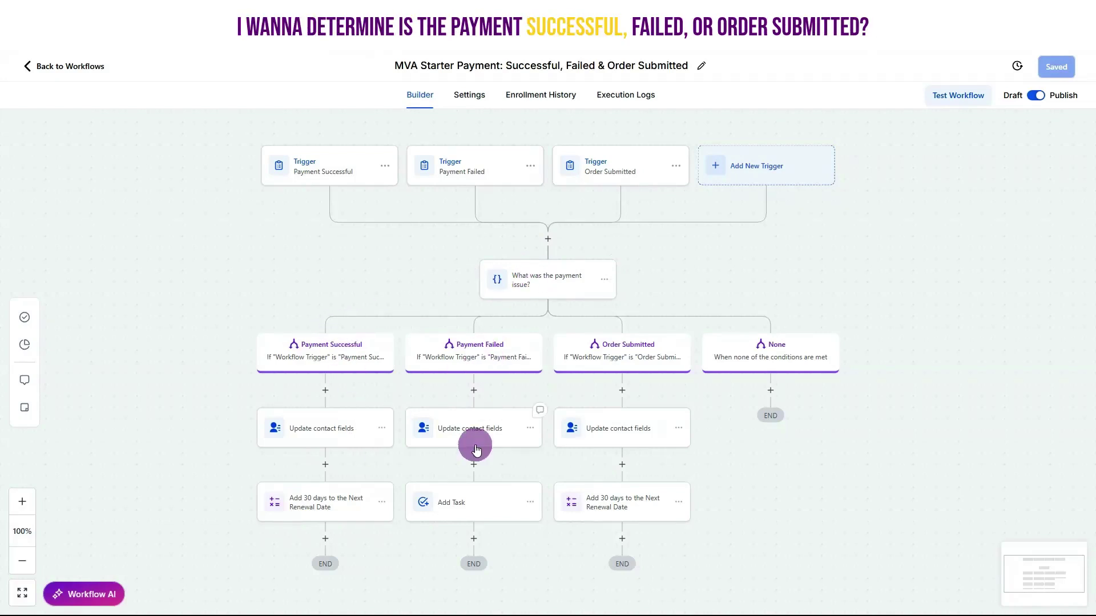
left_click(314, 429)
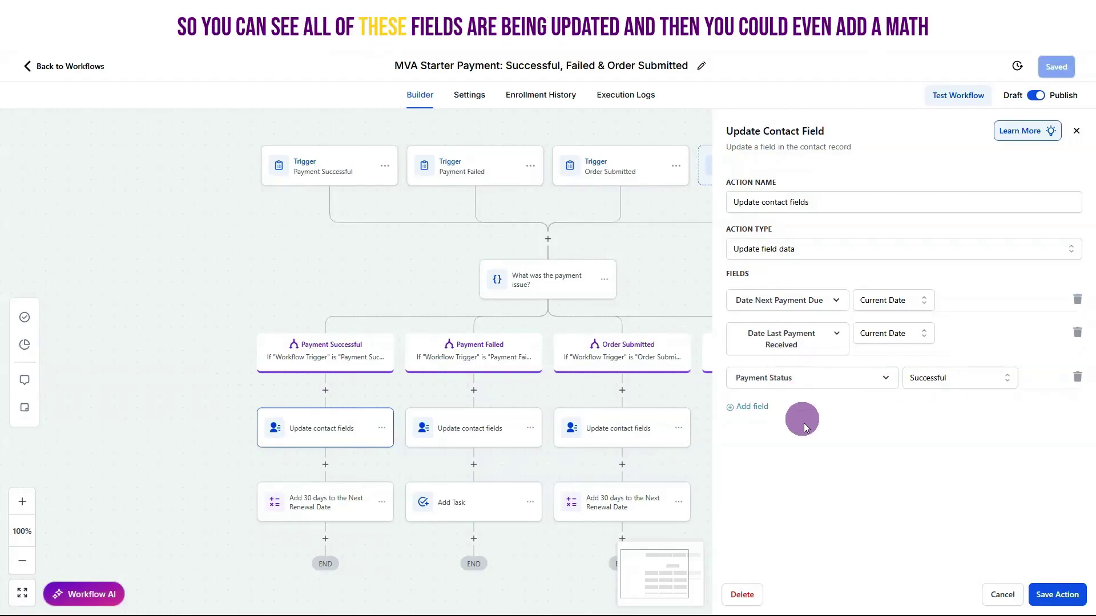
left_click(998, 595)
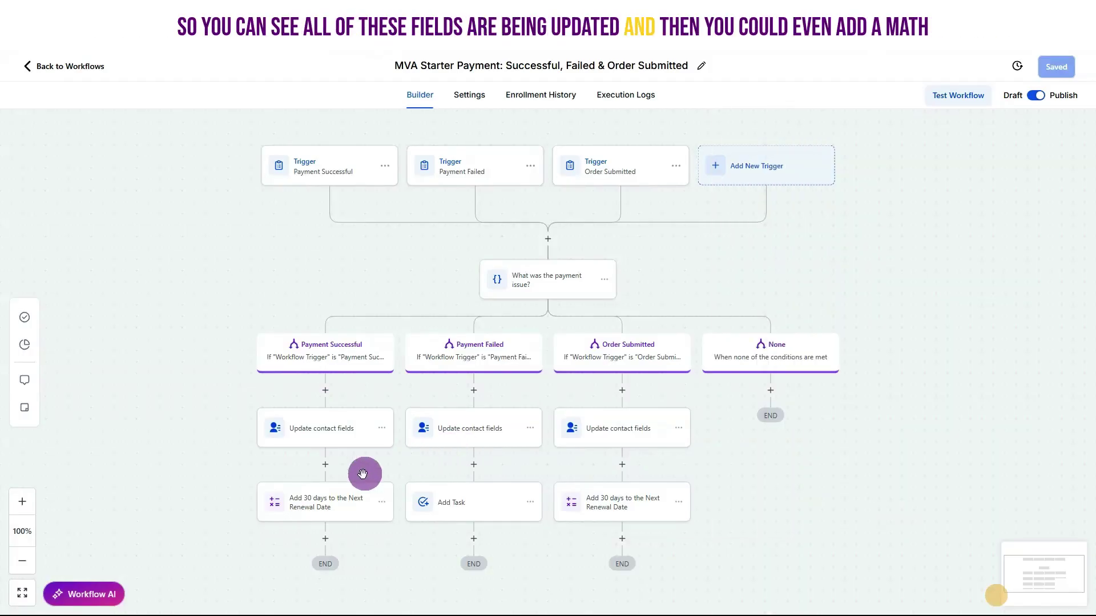
left_click(313, 502)
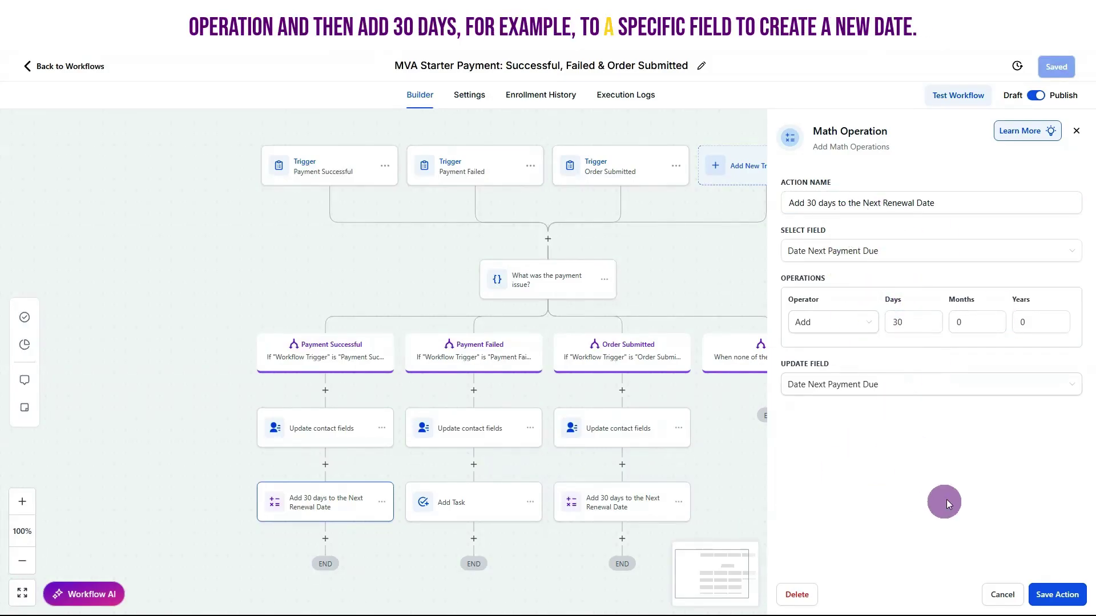
left_click(1006, 597)
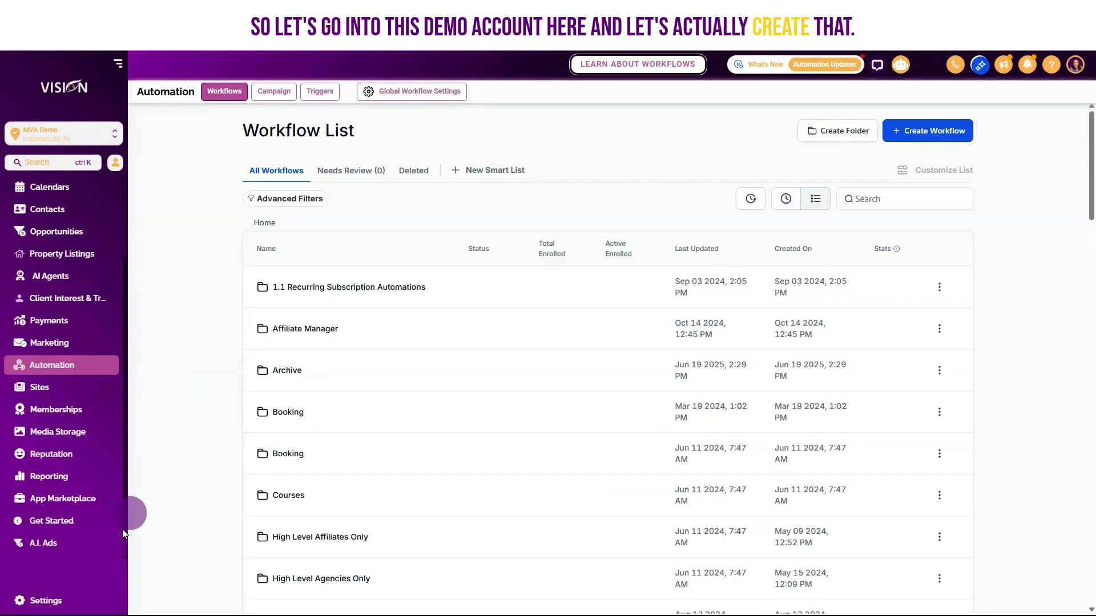
Step: Open the Custom Fields settings of the MVA Demo account
left_click(31, 600)
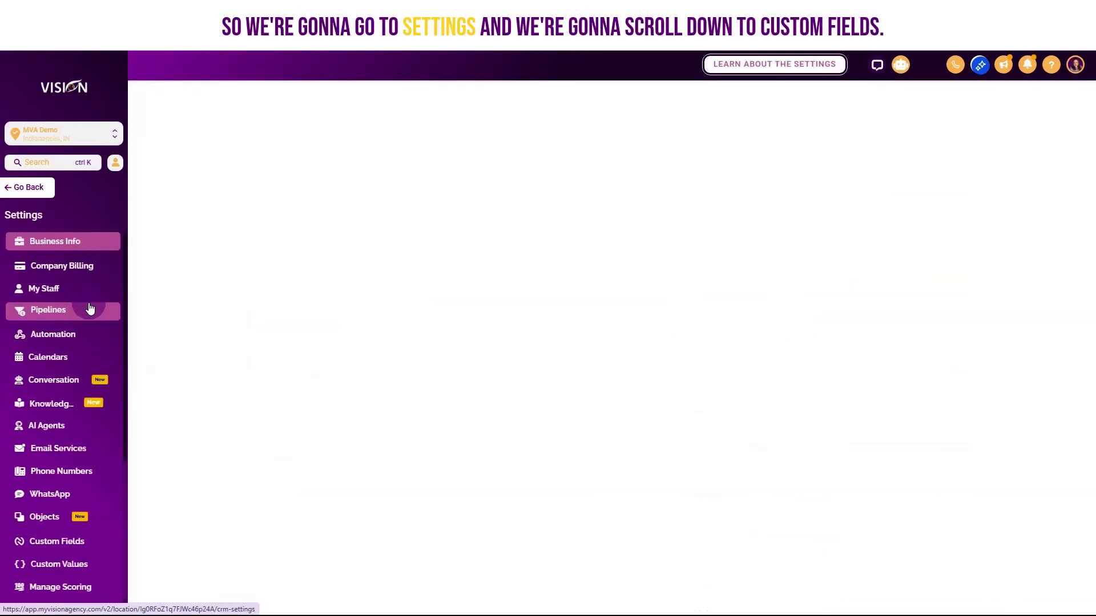
scroll(60, 327, "down", 4)
left_click(60, 327)
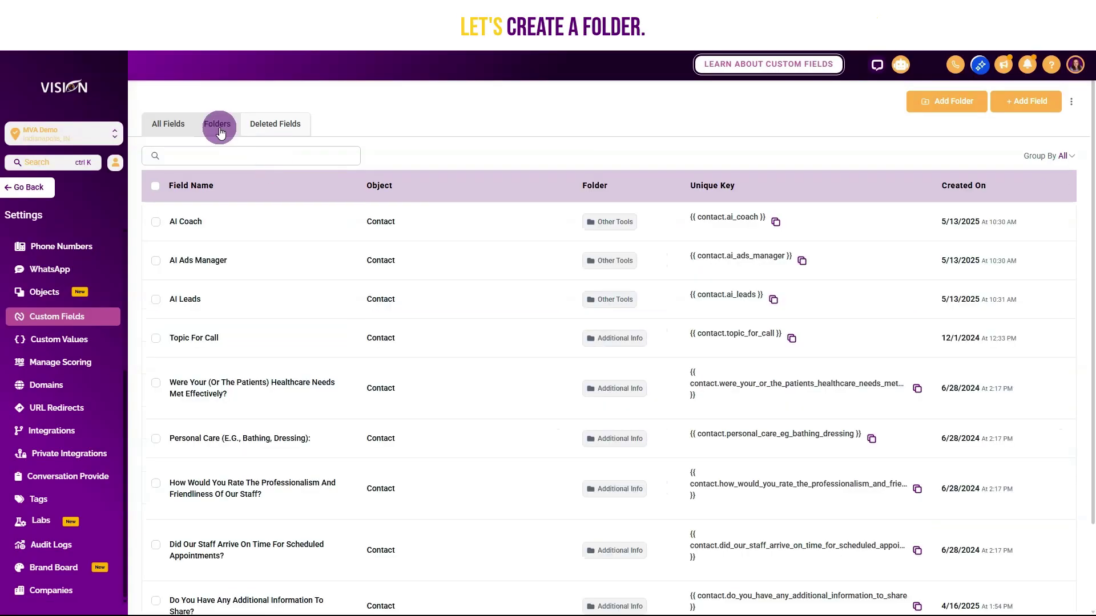
Step: Create a custom field folder named Plans for the Contact object and open it
left_click(216, 124)
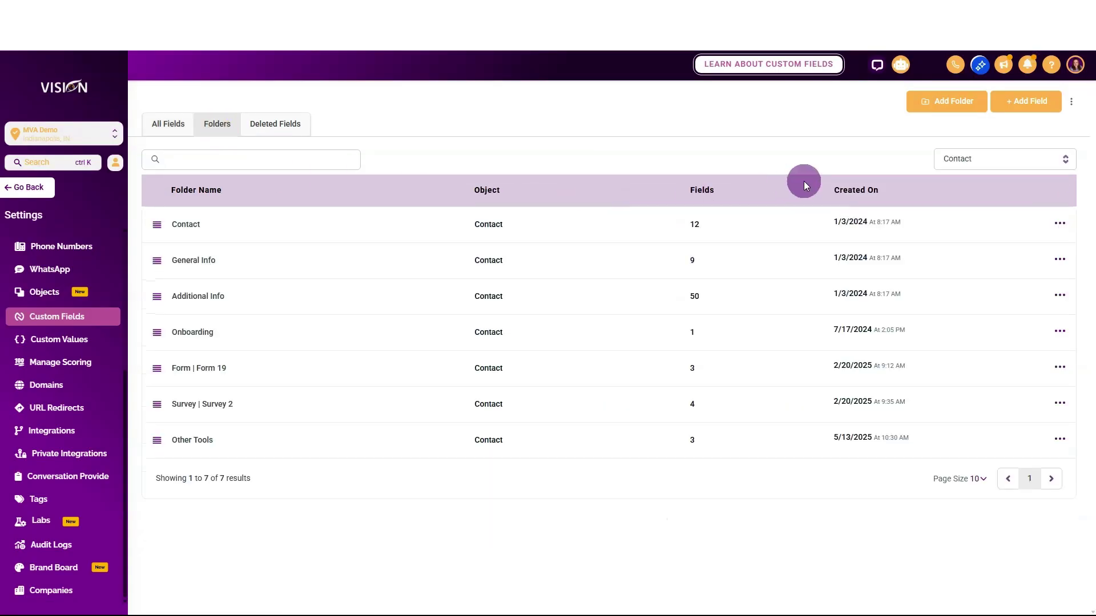
left_click(936, 104)
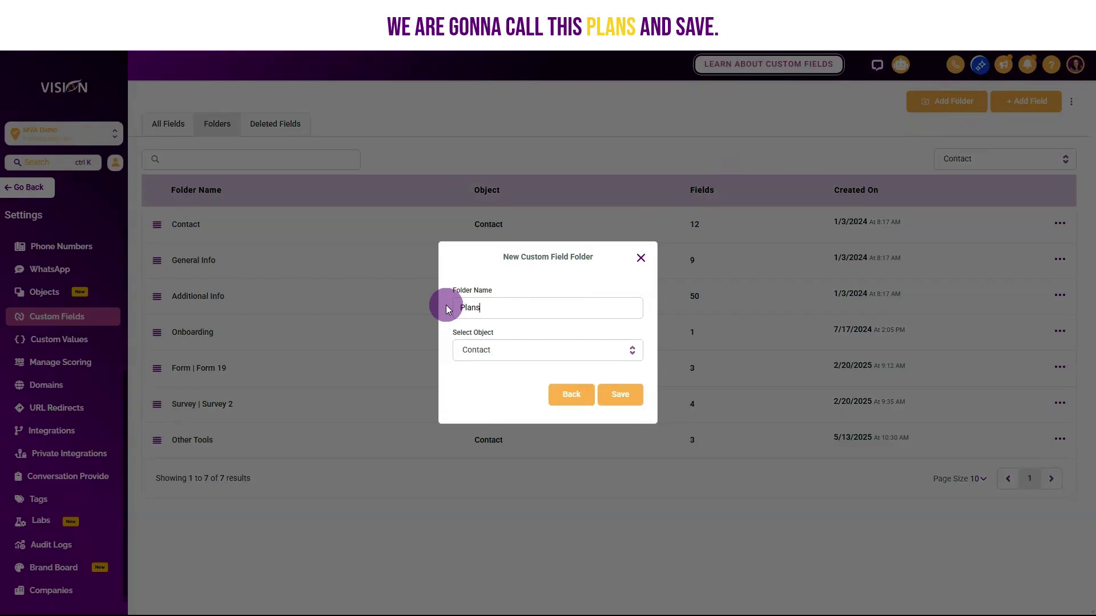
left_click(620, 395)
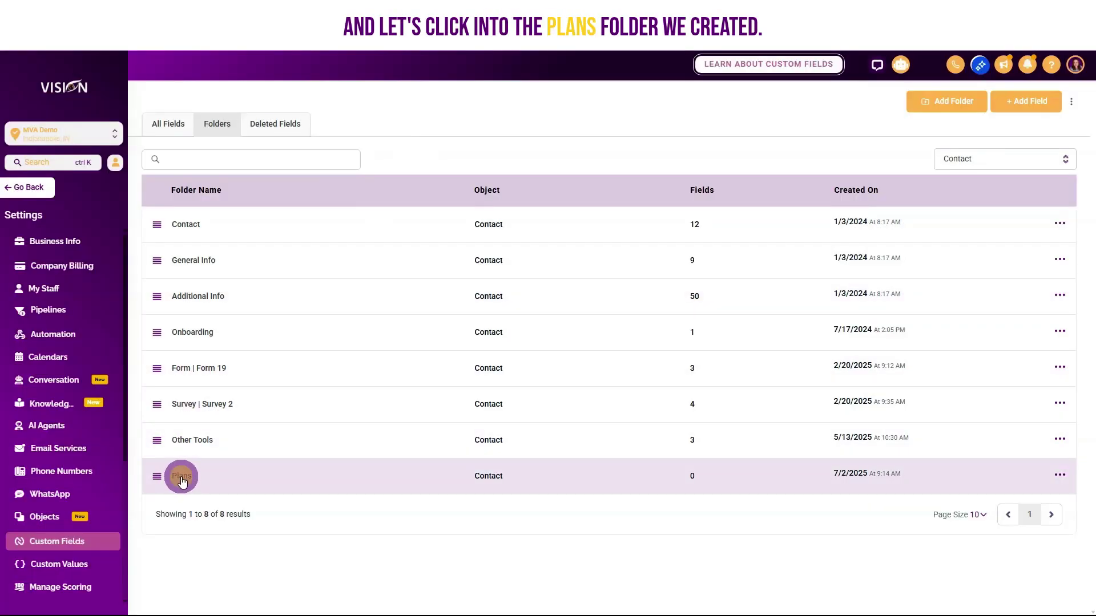
left_click(182, 479)
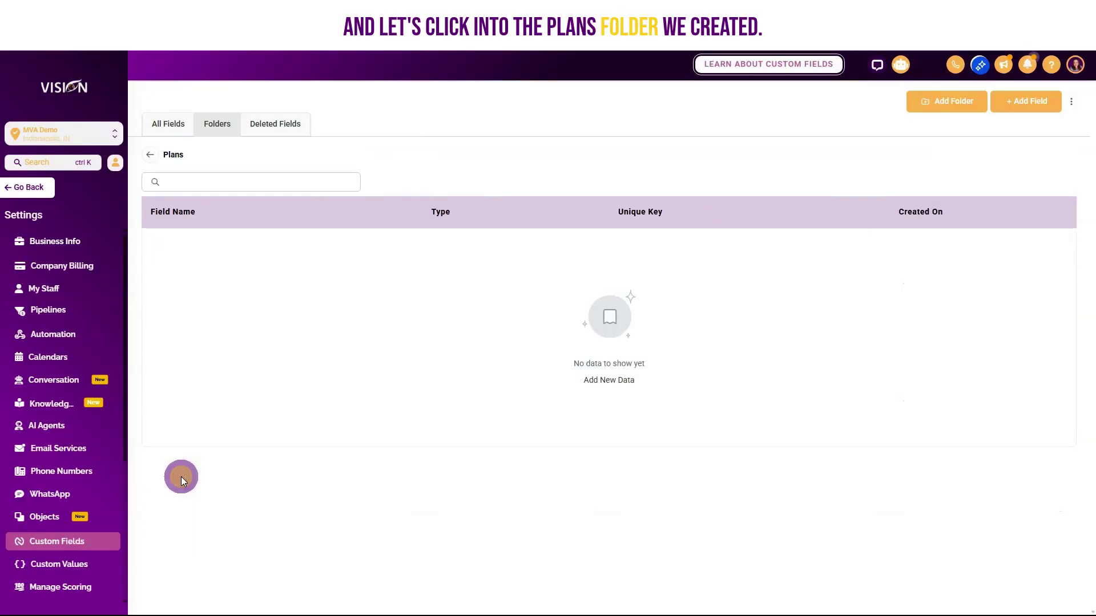
Step: Start a new Dropdown (Single) custom field in the Plans folder and name it Plan Status
left_click(1013, 105)
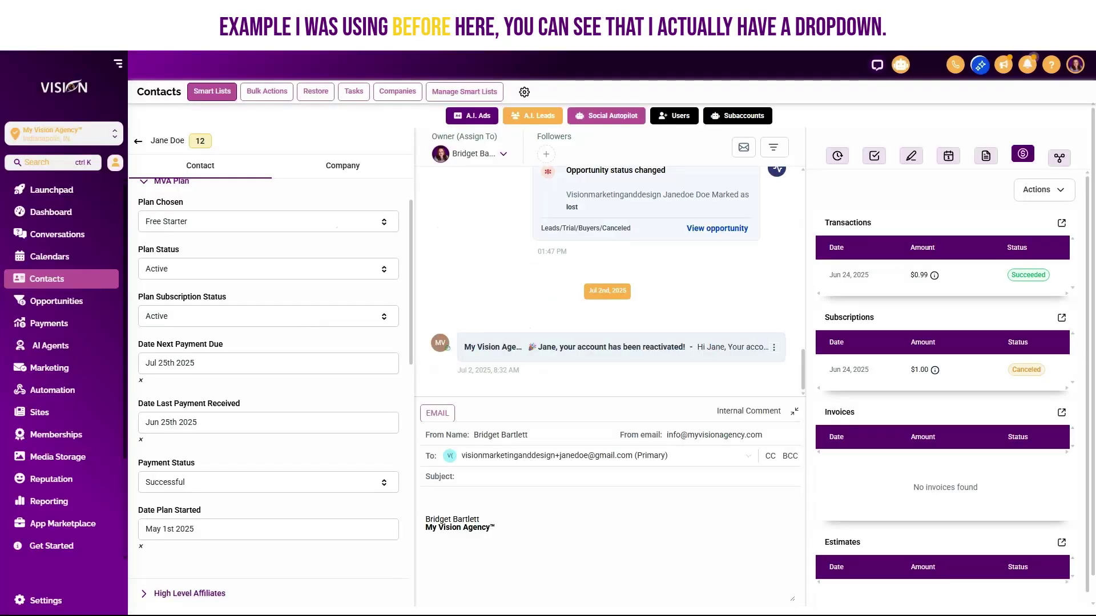
left_click(187, 269)
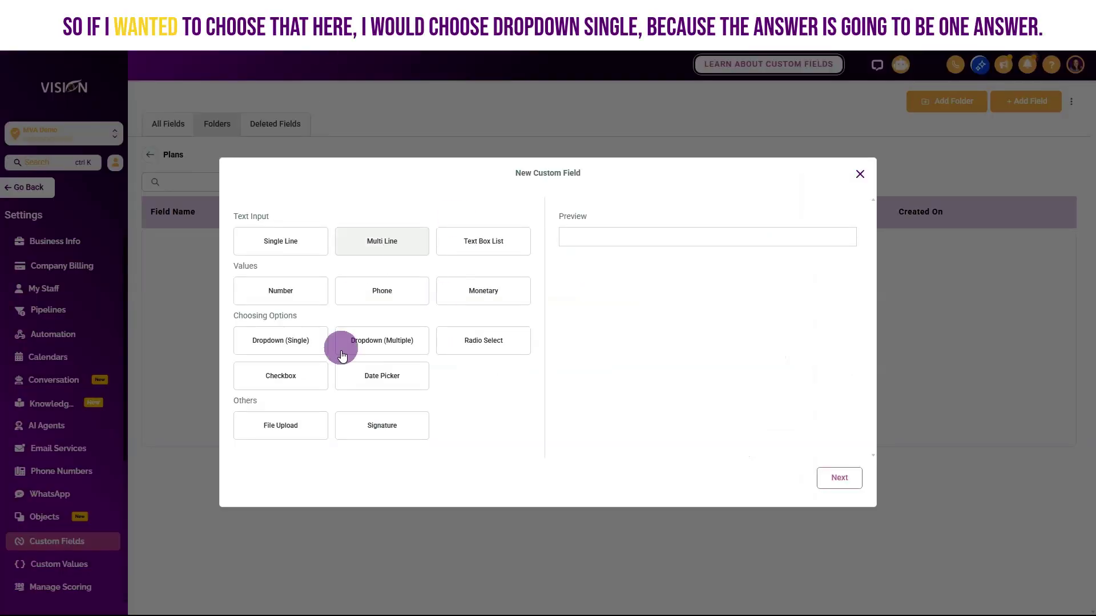
left_click(288, 342)
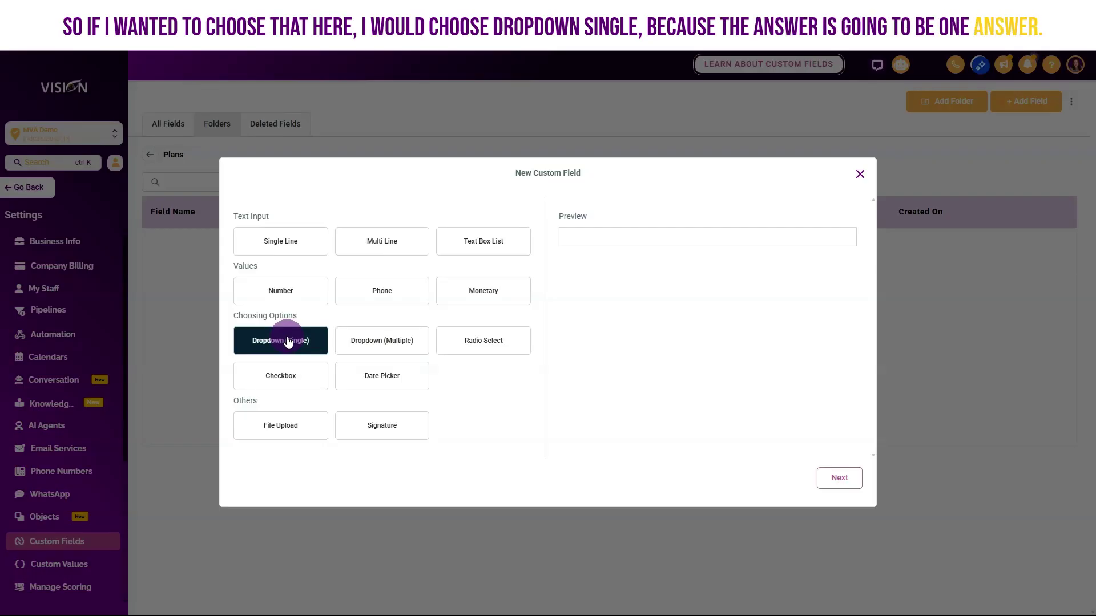
left_click(288, 342)
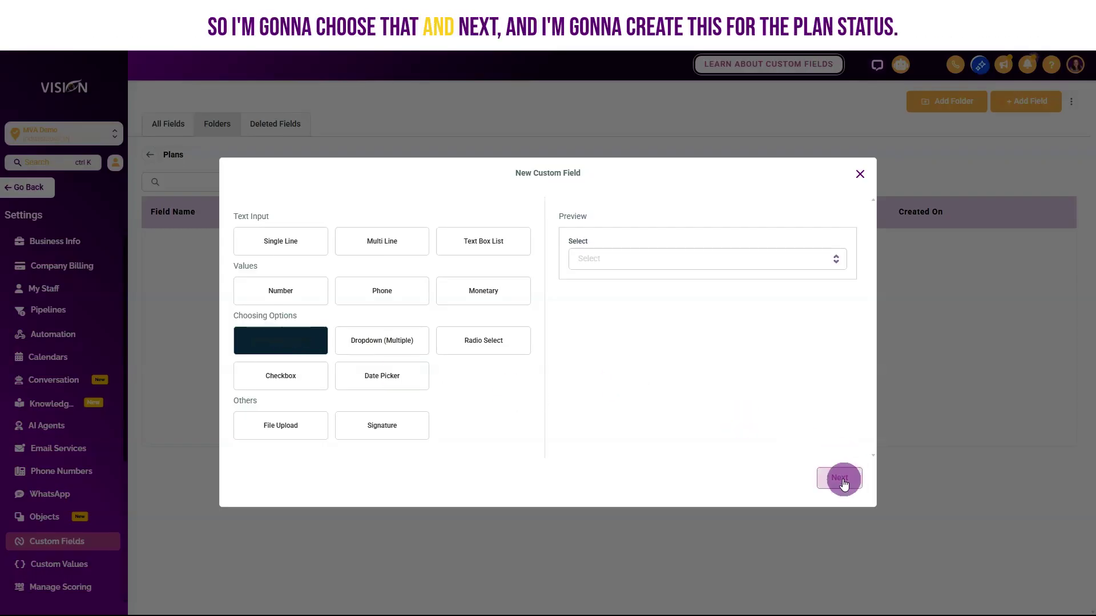
left_click(841, 480)
left_click(283, 285)
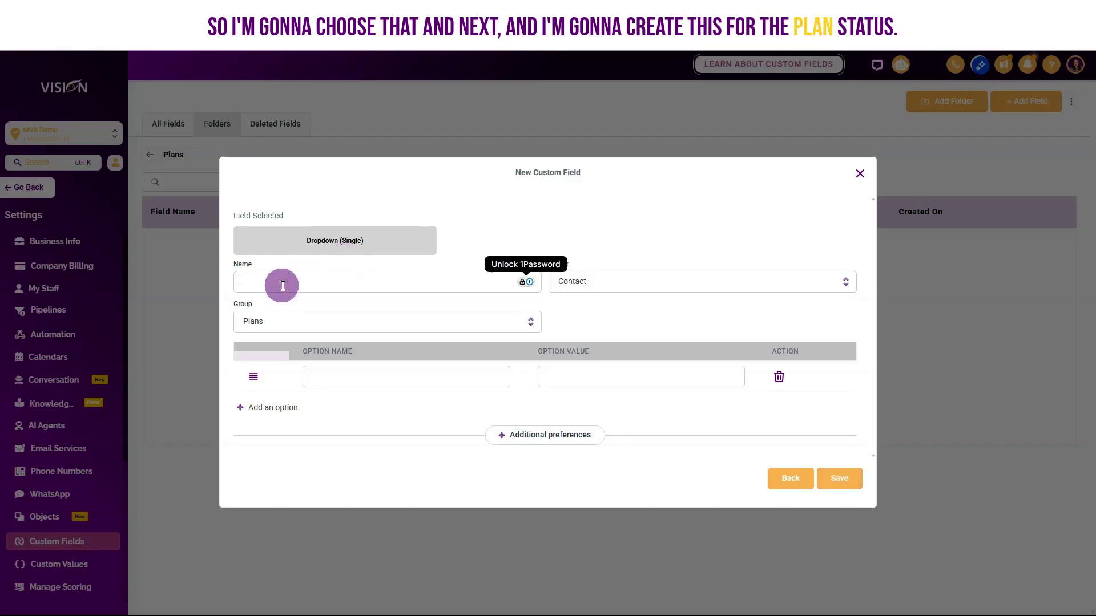
type("Plan Status")
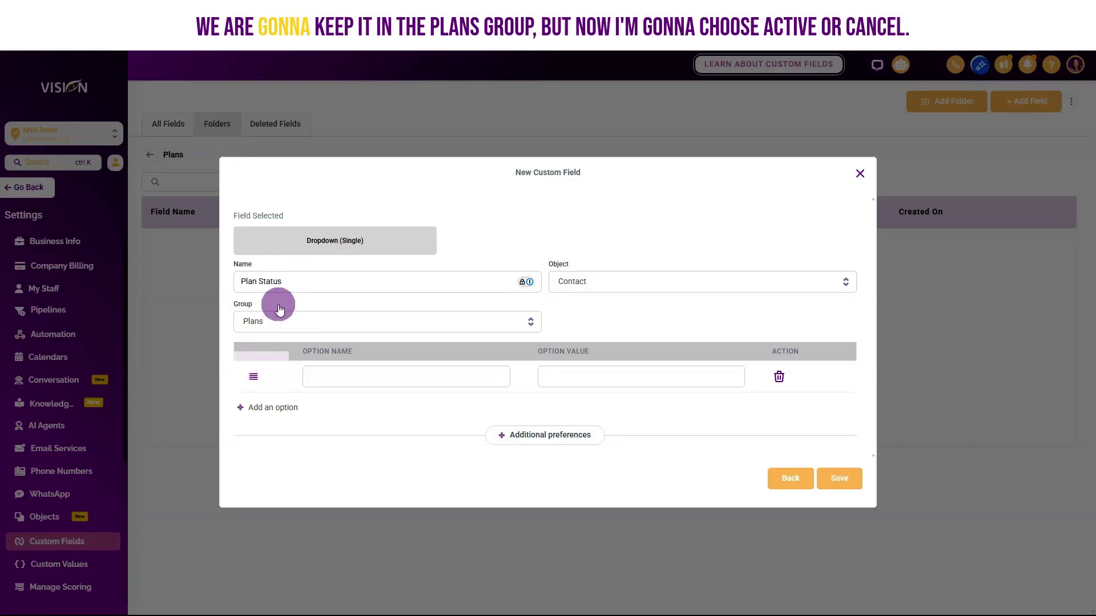
Step: Give the Plan Status field the options Active and Cancel and save the field
left_click(357, 379)
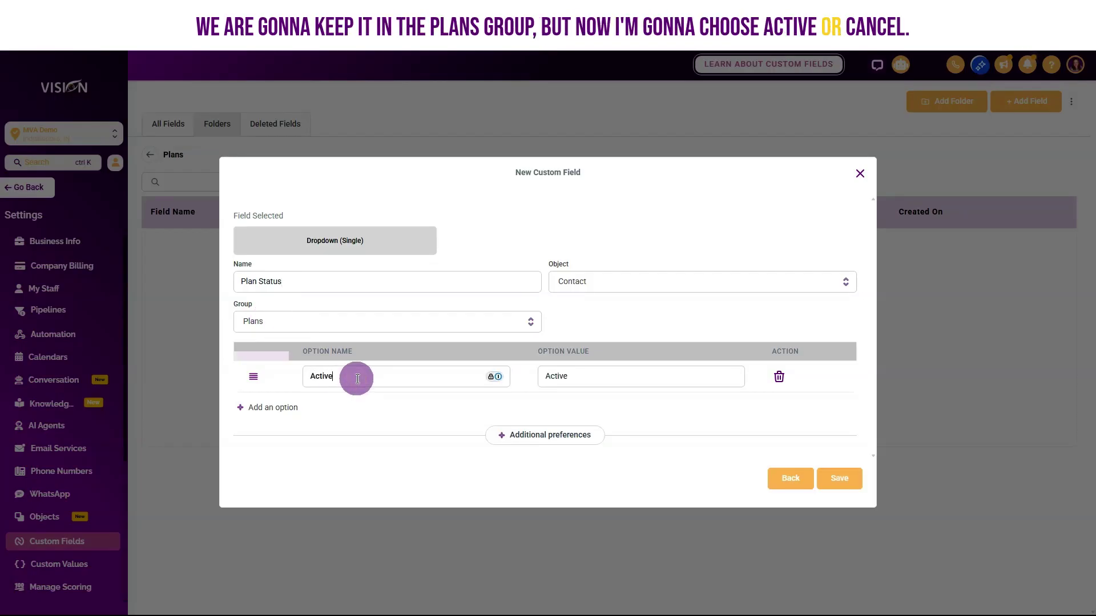
left_click(278, 408)
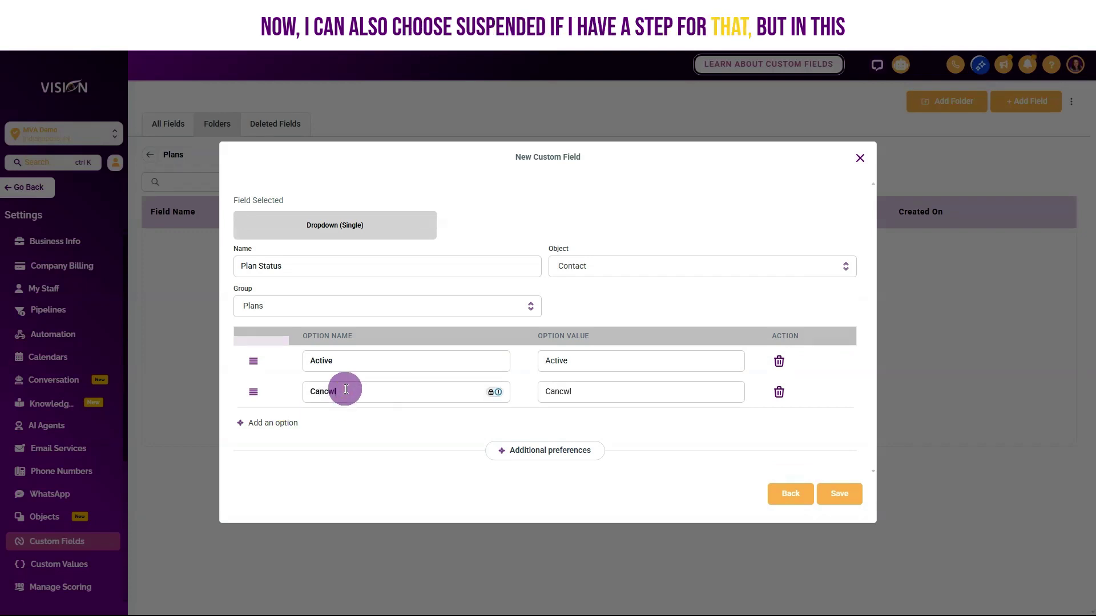
key("BackSpace")
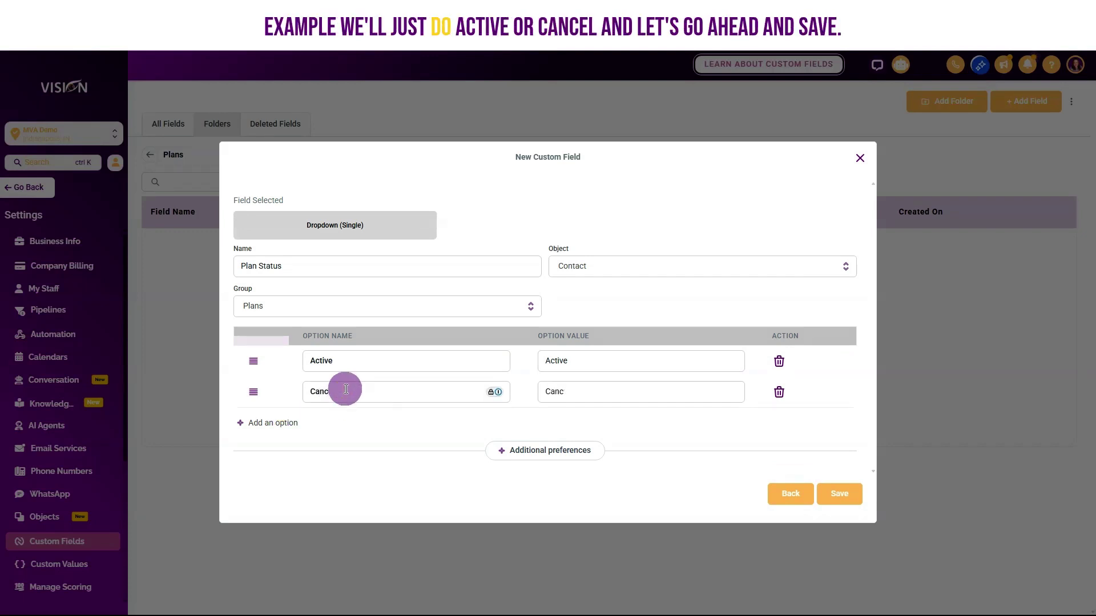
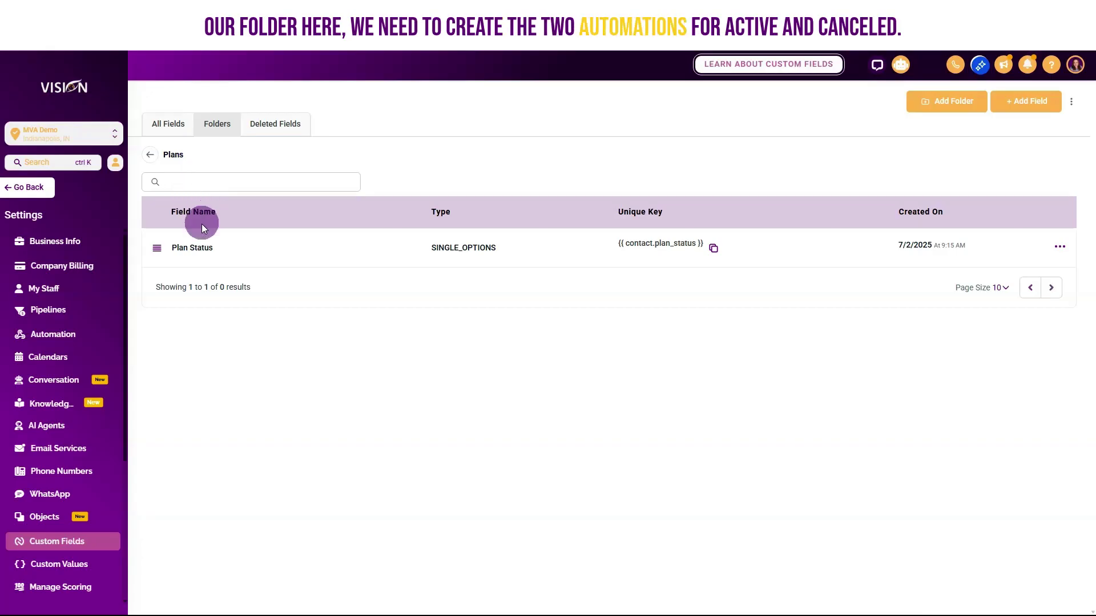
Step: Leave the settings for the account's workflow list and create a new workflow from scratch
left_click(18, 187)
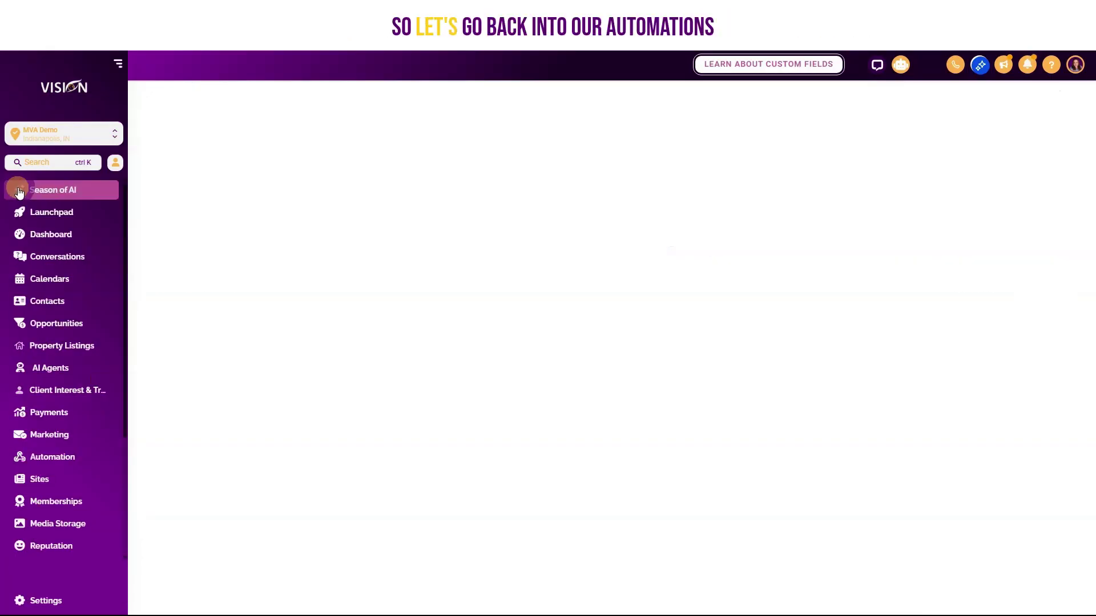
left_click(71, 457)
left_click(908, 140)
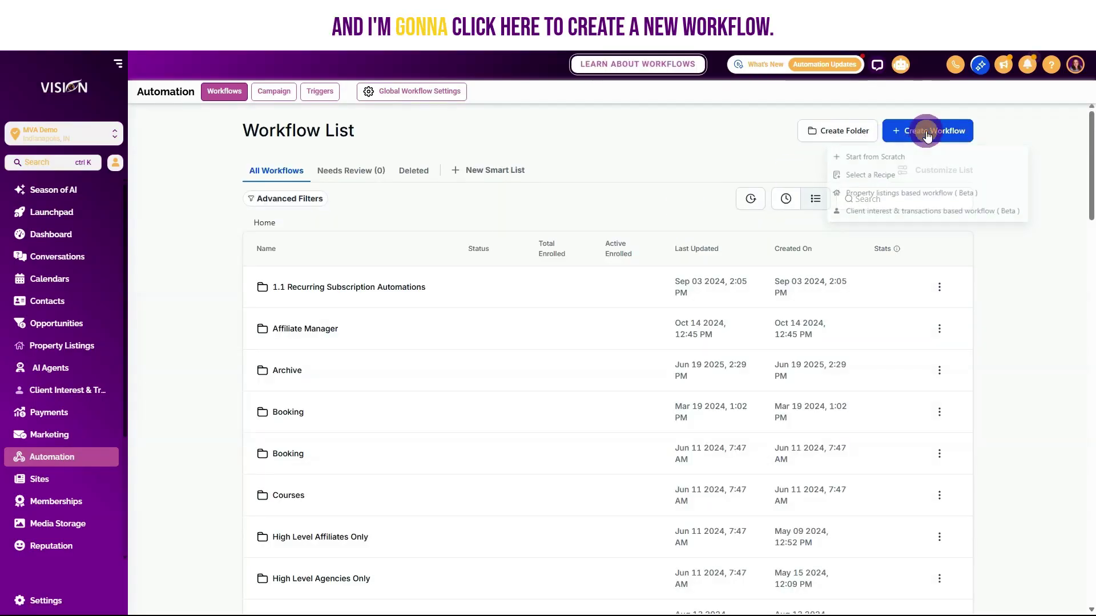
left_click(864, 156)
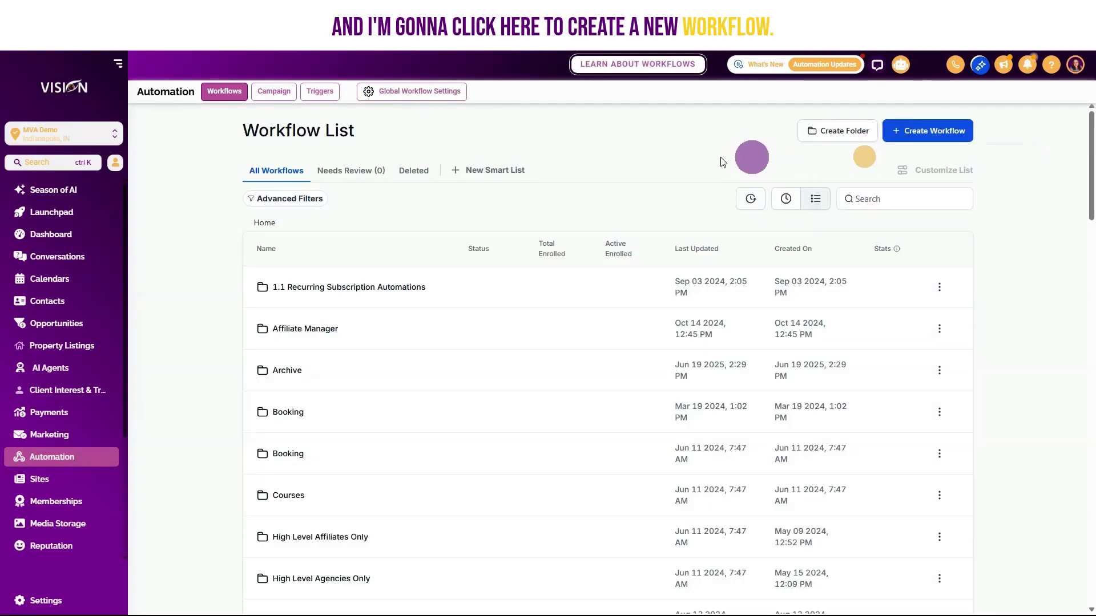
Step: Add a Subscription trigger to the new workflow
left_click(537, 167)
left_click(891, 177)
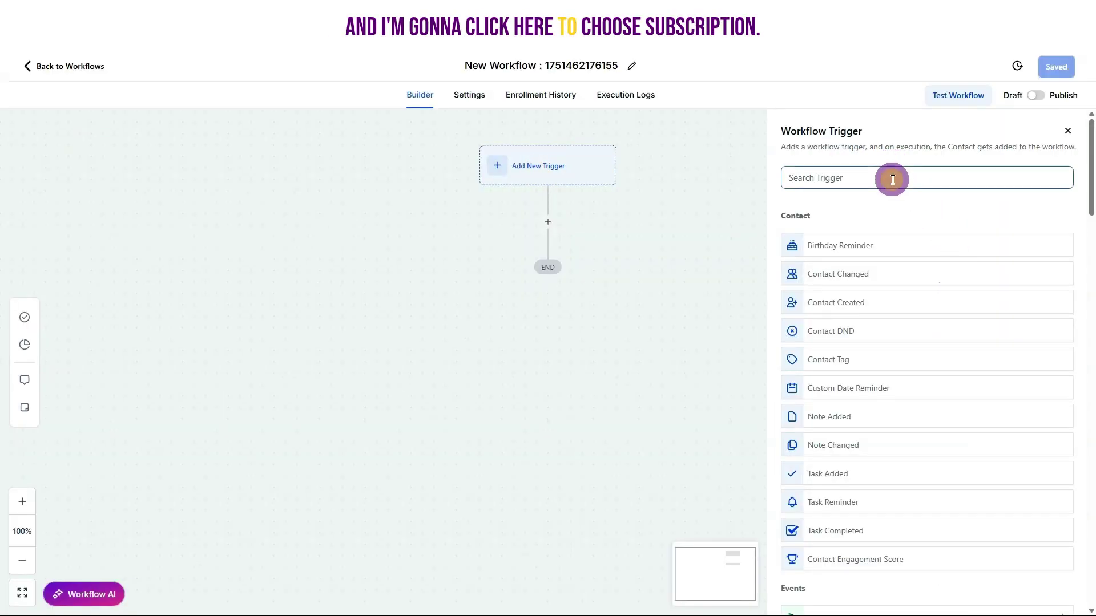
type("su")
left_click(822, 530)
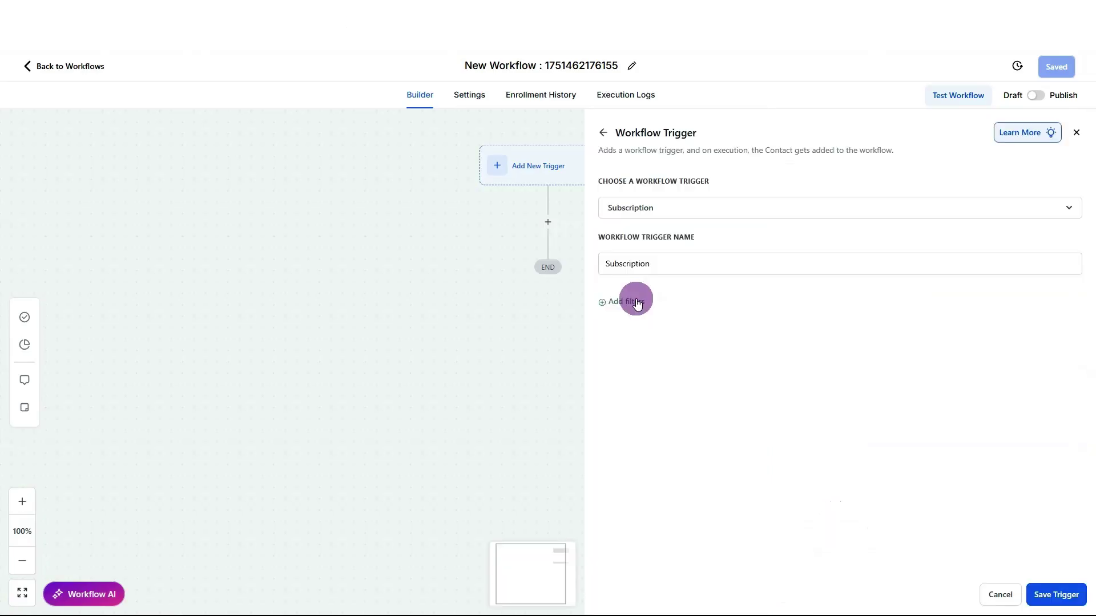
Step: Filter the Subscription trigger so that Status is Active
left_click(632, 298)
left_click(655, 321)
left_click(627, 406)
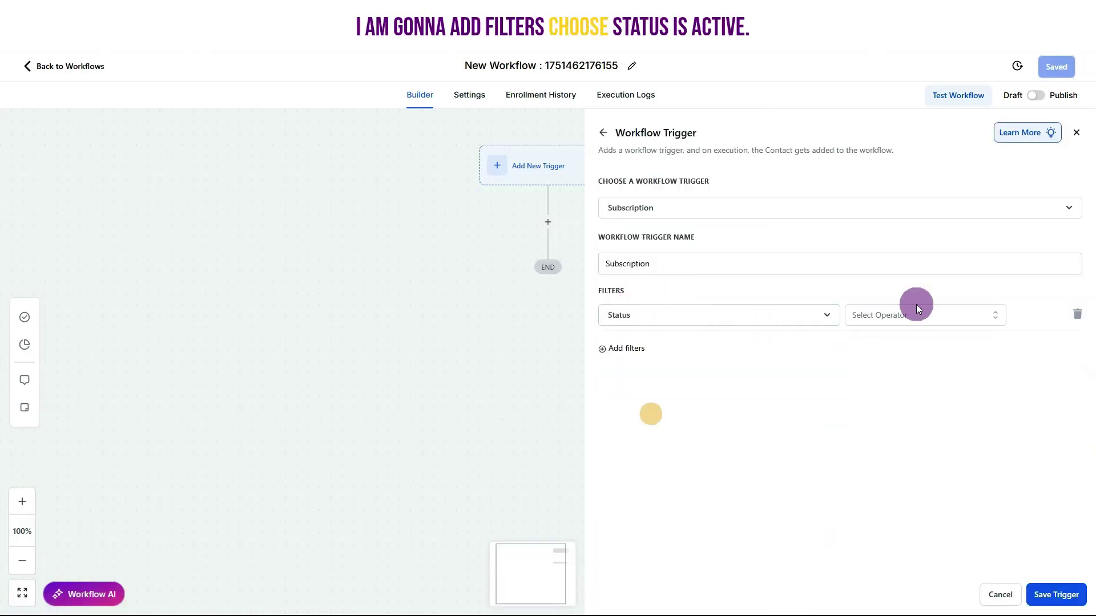
left_click(917, 307)
left_click(861, 349)
left_click(912, 321)
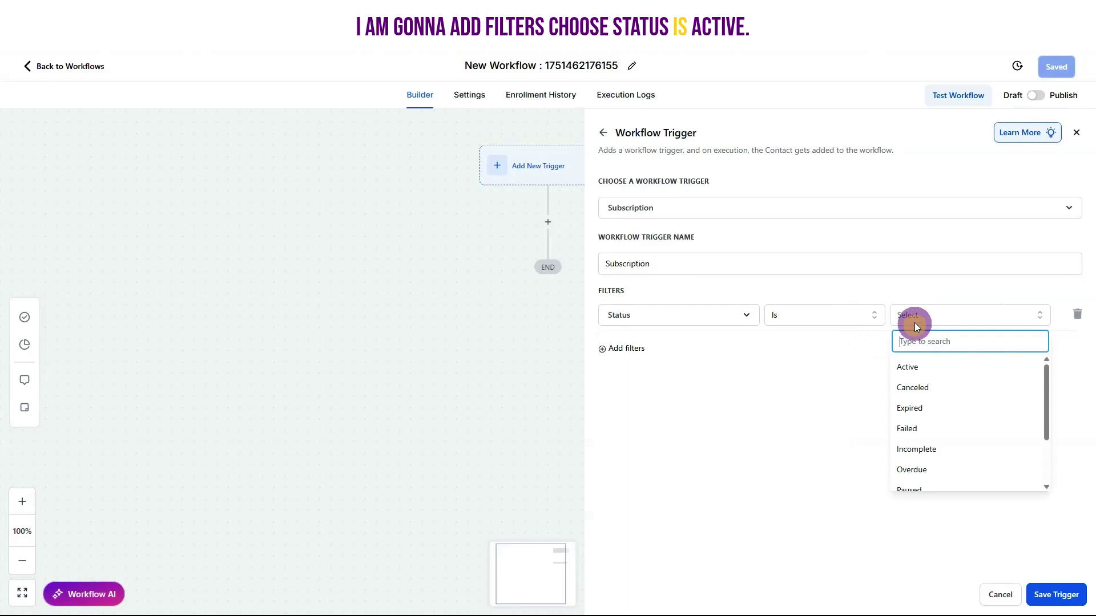
left_click(920, 370)
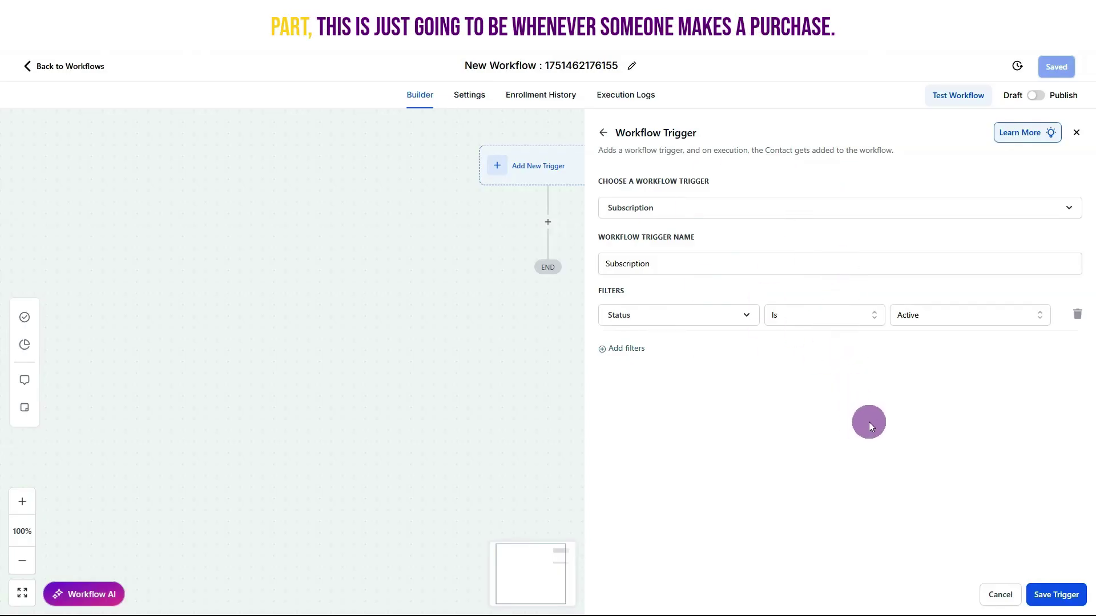
Step: Rename the workflow "Start a new plan" and save the Subscription trigger
left_click(631, 66)
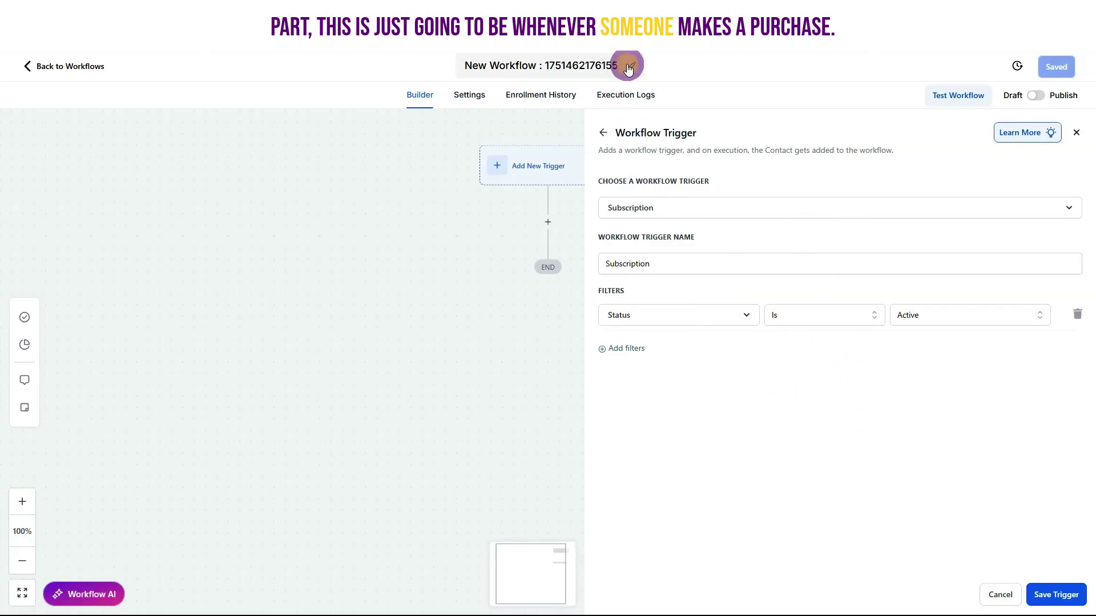
left_click_drag(594, 65, 479, 77)
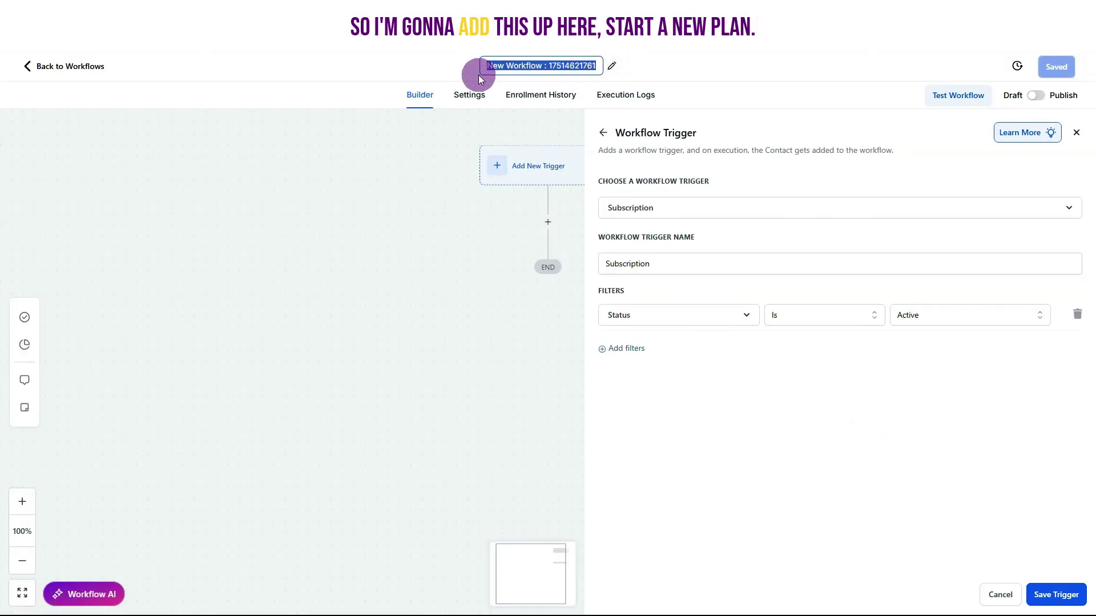
type("St")
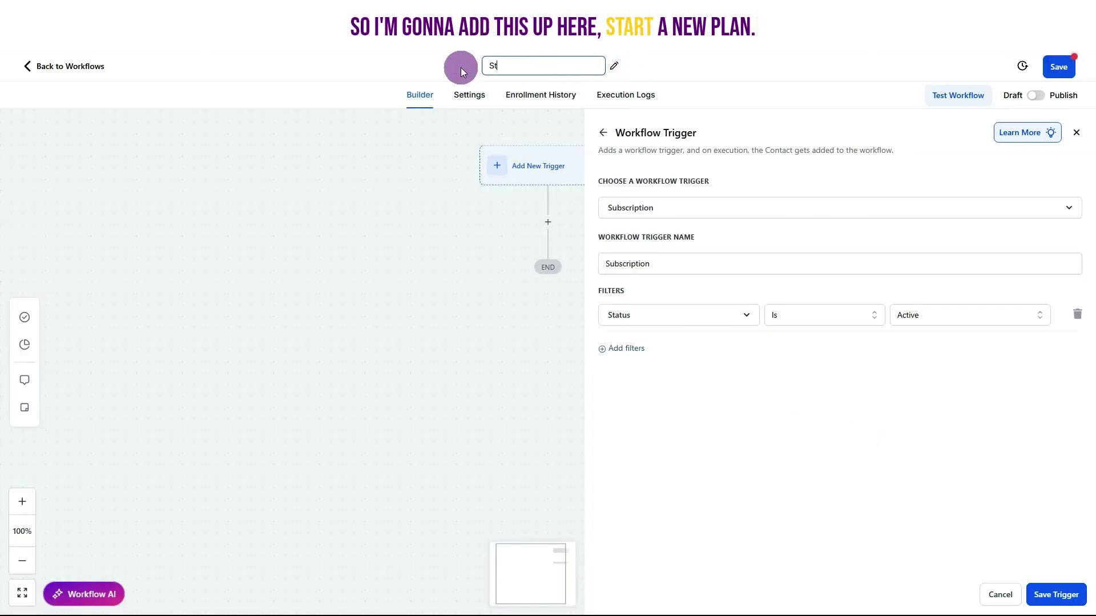
type("art a new plan")
left_click(702, 69)
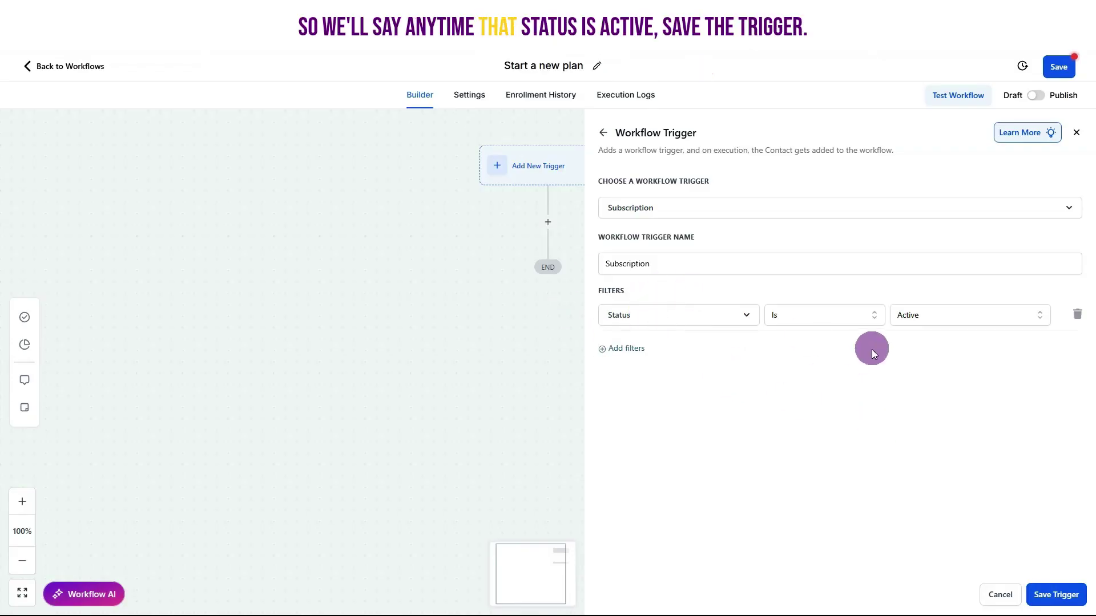
left_click(1056, 595)
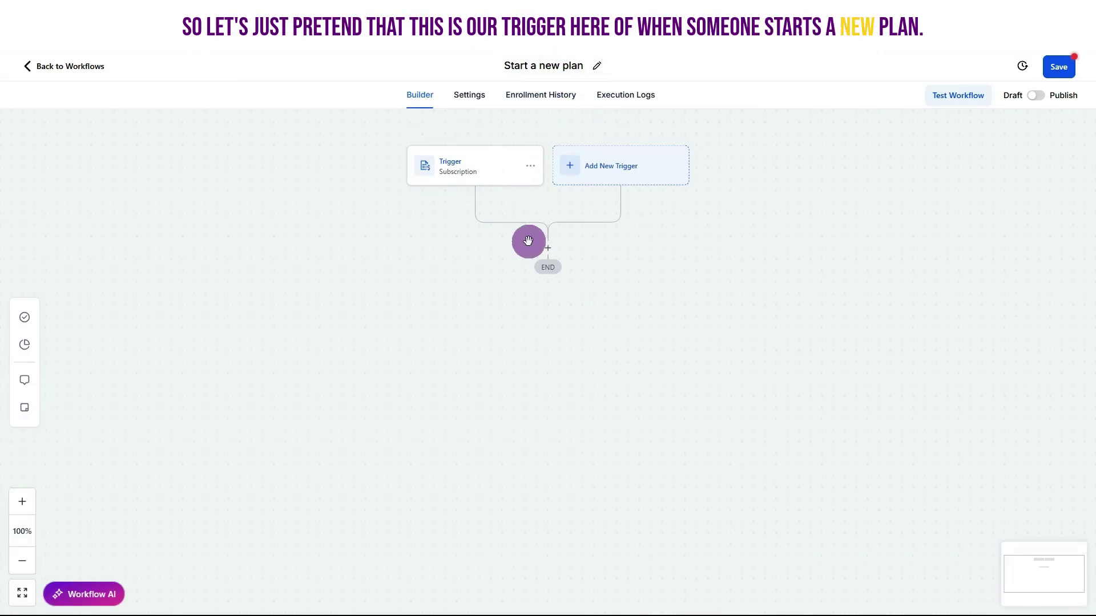
Step: Add an Update Contact Field action that sets Plan Status to Active, and save the action
left_click(548, 248)
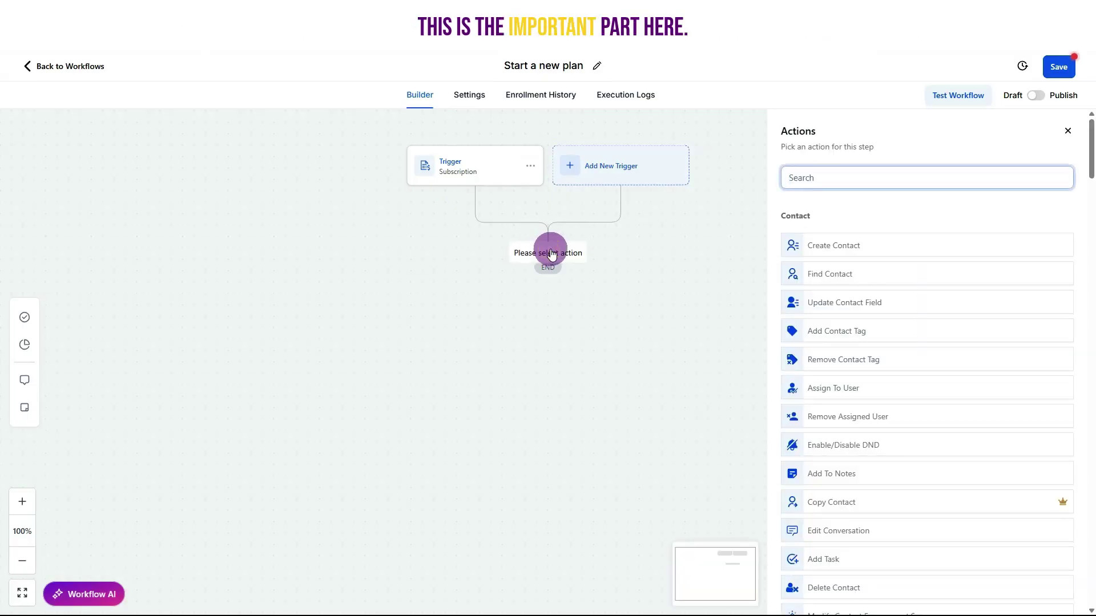
left_click(852, 307)
left_click(759, 278)
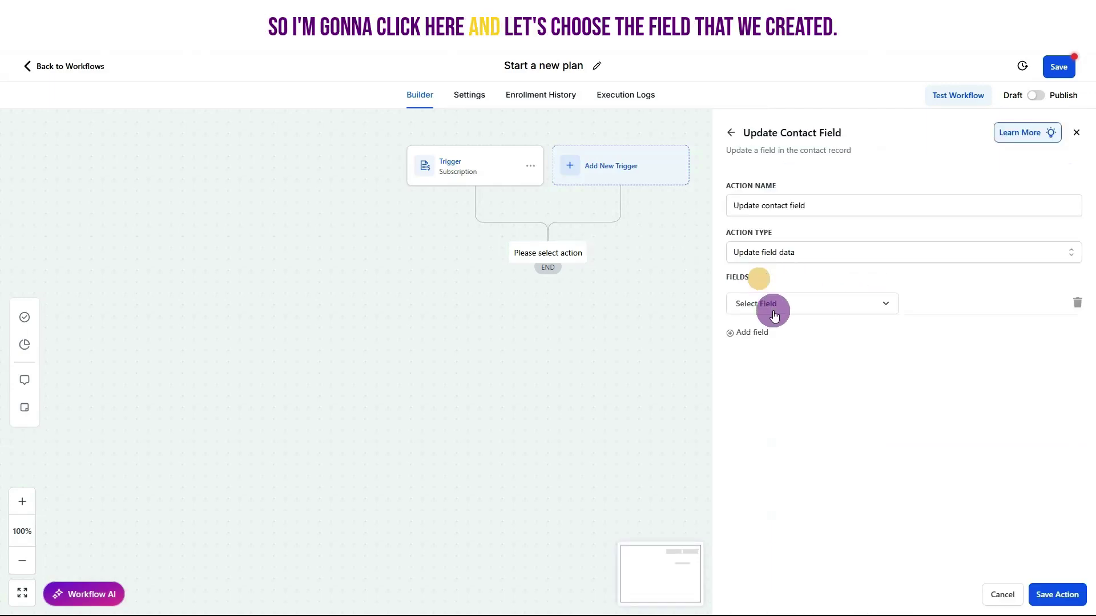
left_click(774, 314)
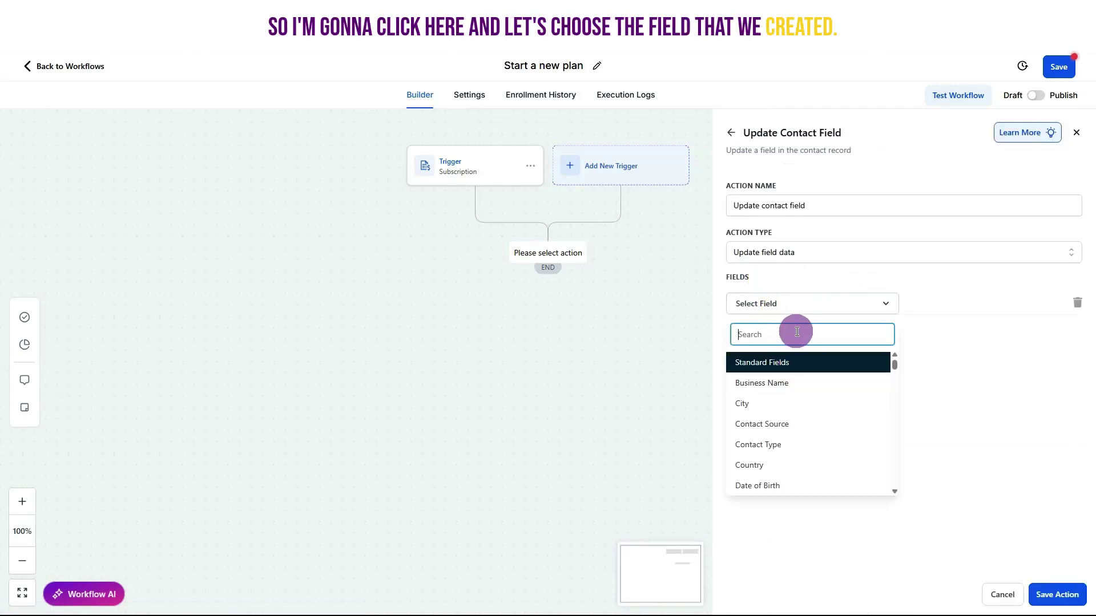
type("plan")
left_click(775, 381)
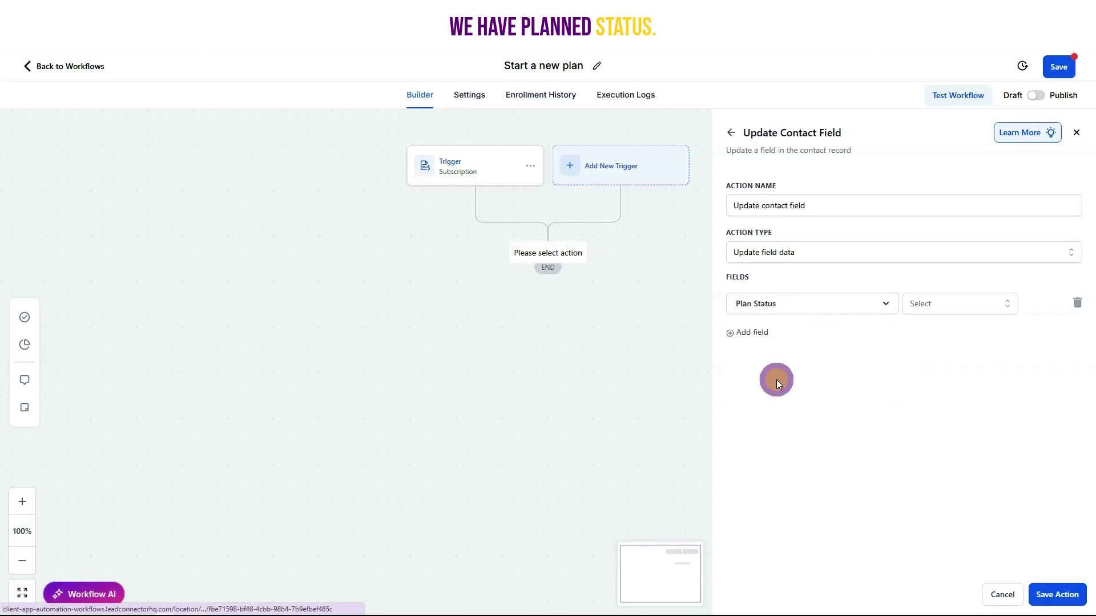
left_click(959, 298)
left_click(937, 354)
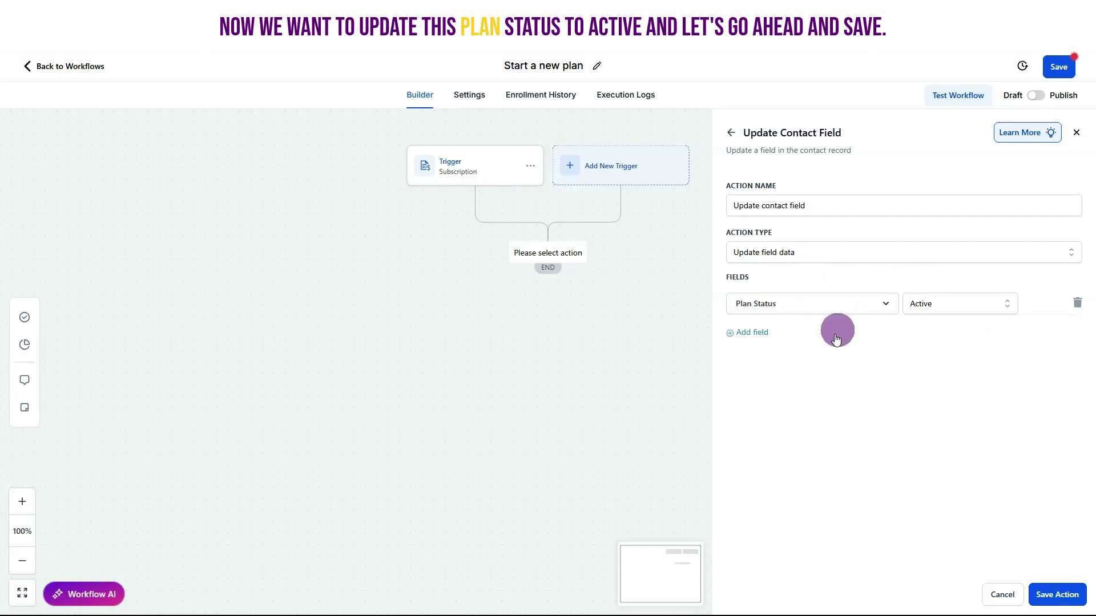
left_click(1056, 595)
Step: Save and publish the workflow, and review the Update contact field action's settings without changing them
left_click(1058, 66)
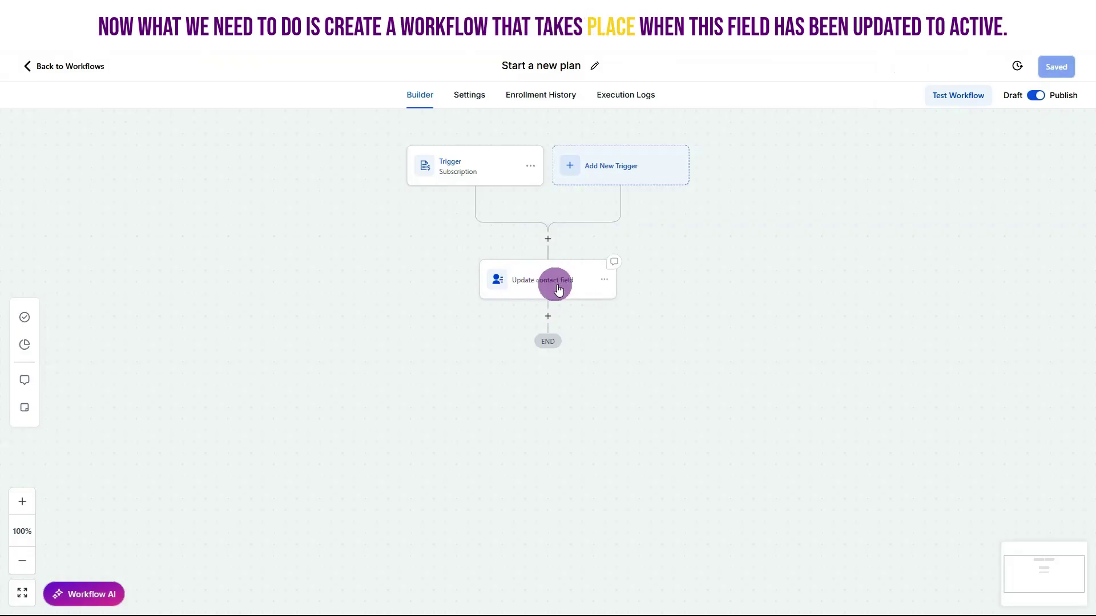
left_click(533, 270)
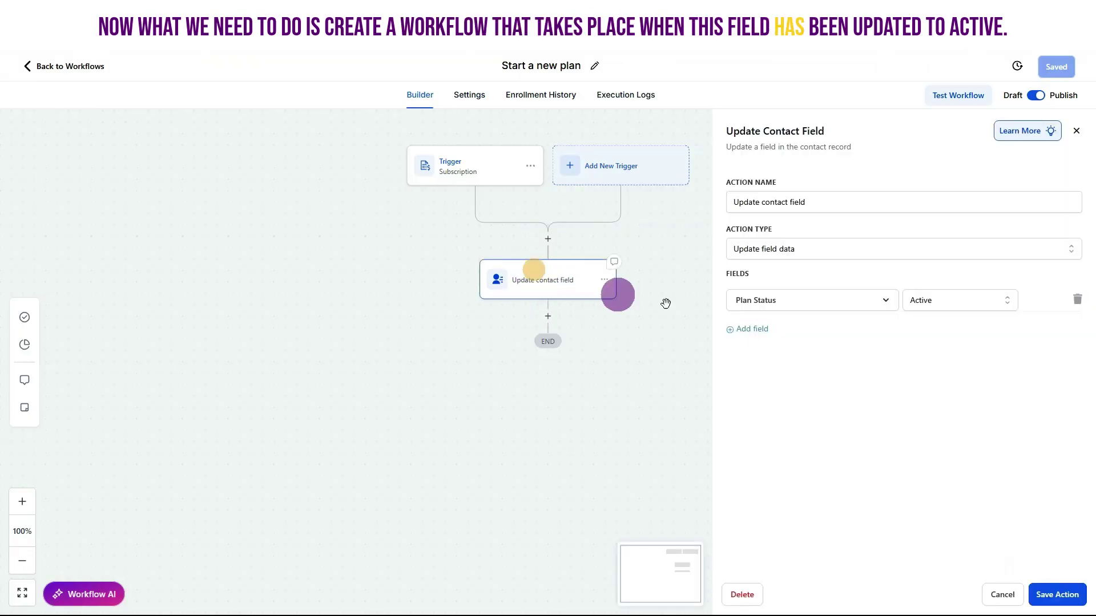
left_click(996, 594)
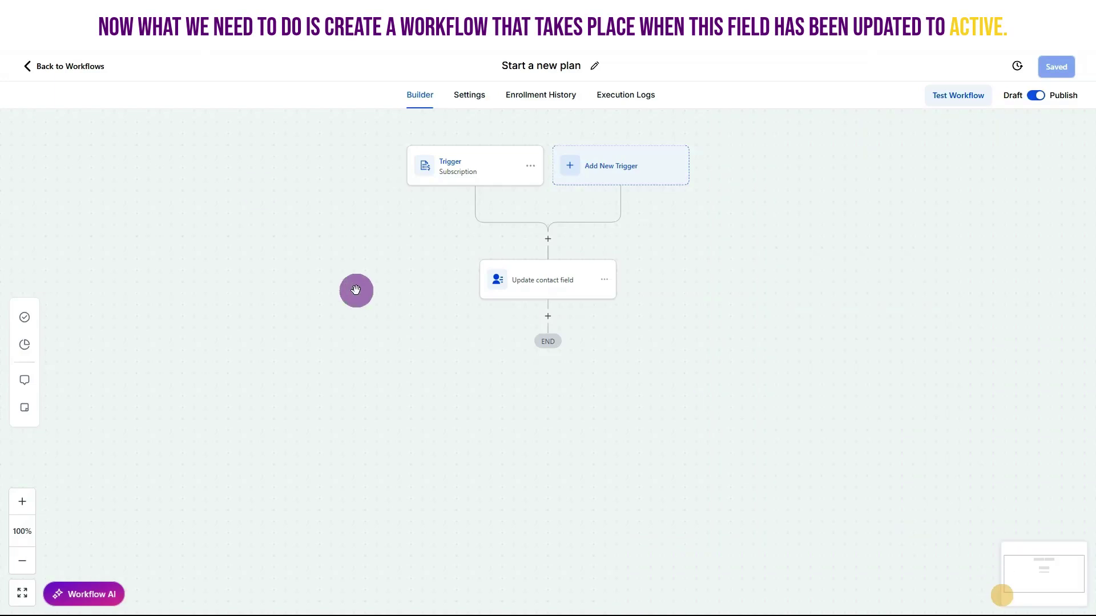
Step: Create a new empty workflow and name it "When the plan status has been updated to active"
left_click(66, 66)
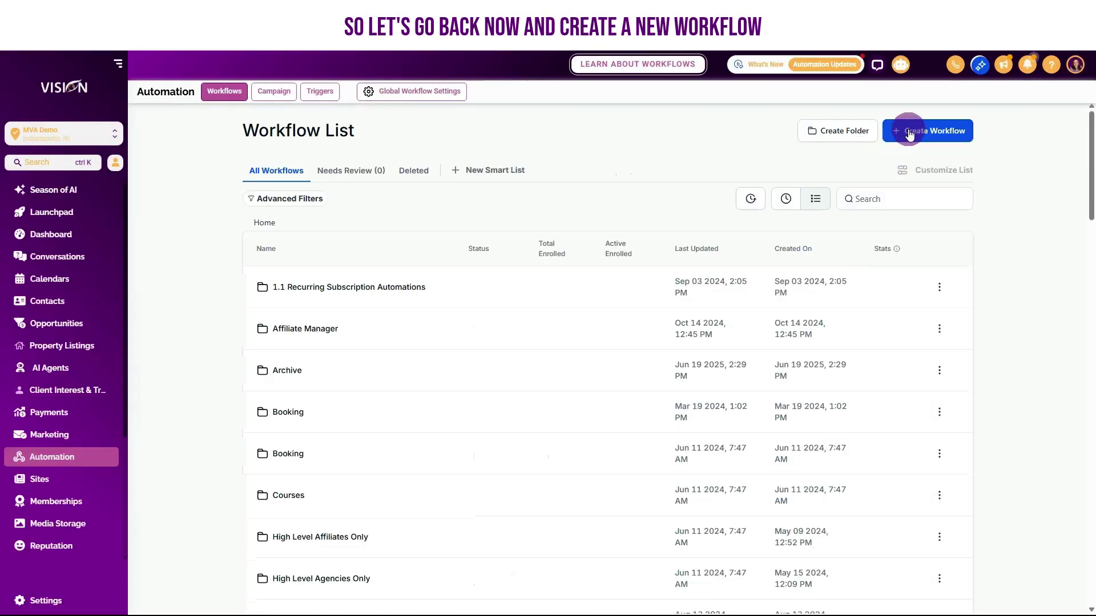
left_click(906, 129)
left_click(870, 162)
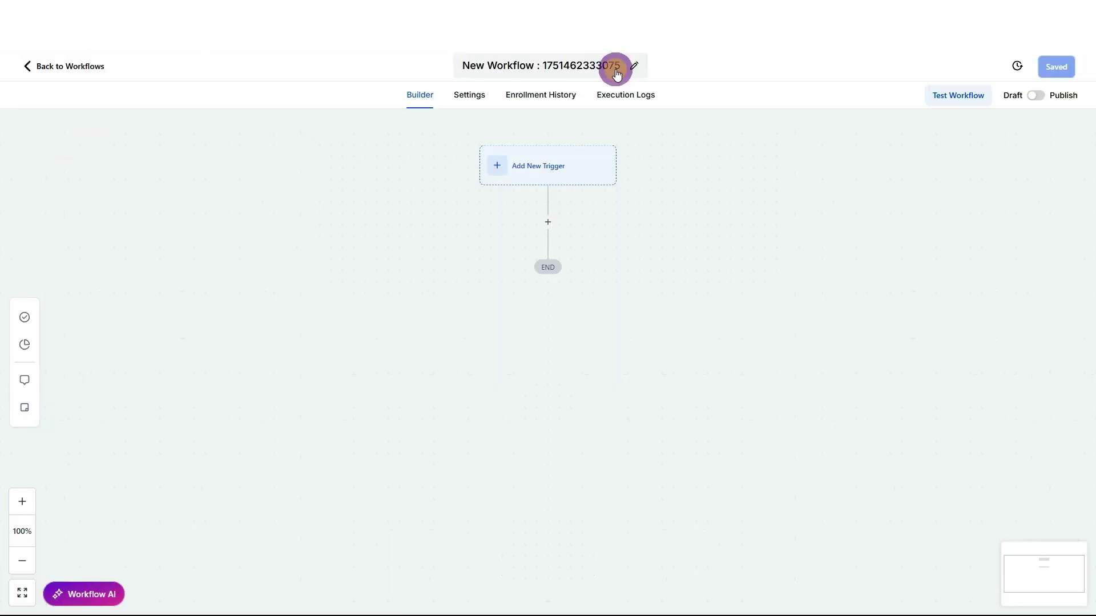
left_click(611, 65)
key("ctrl+a")
type("When the S")
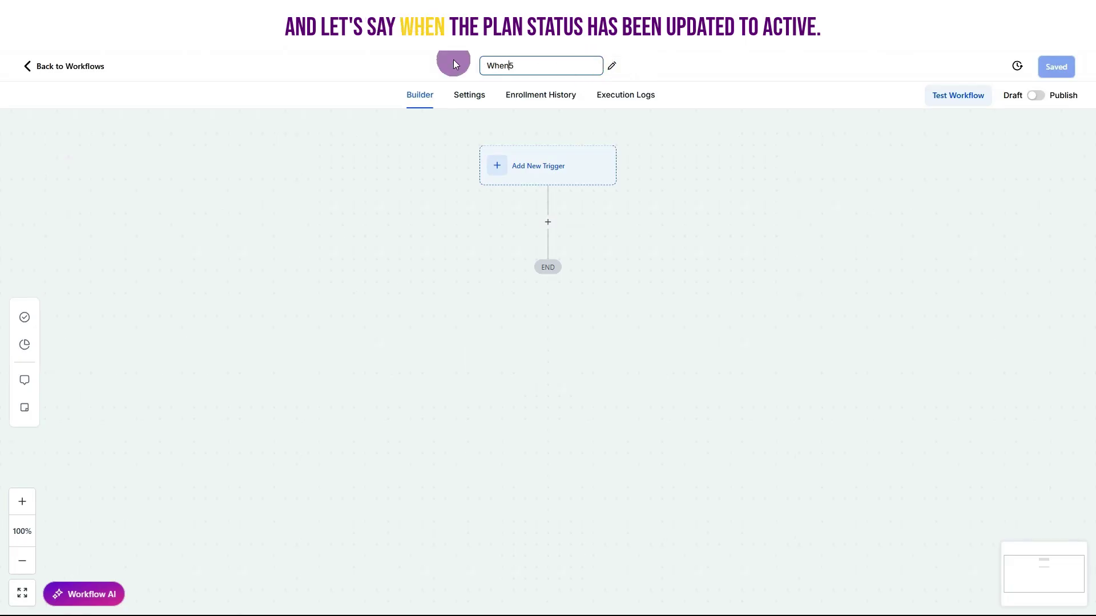
type("lan s")
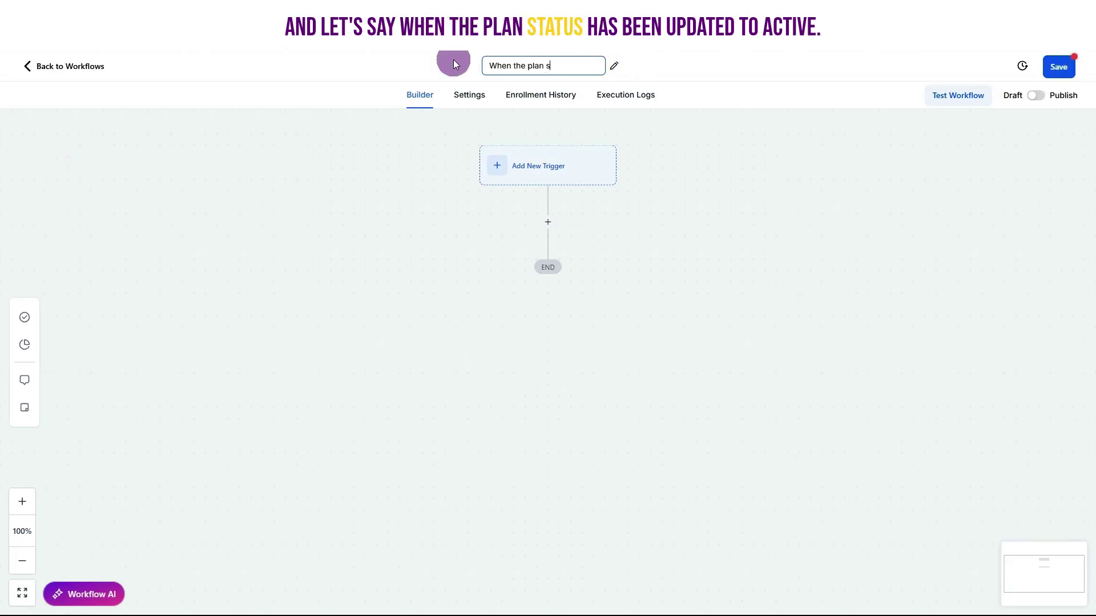
type("tatus has bee")
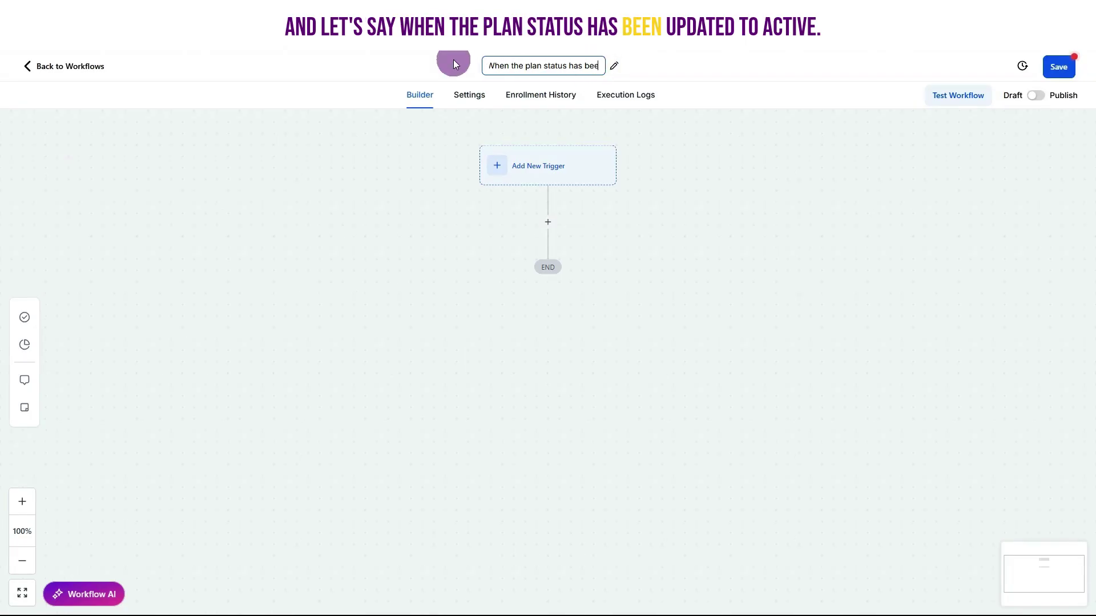
type("n updated to active")
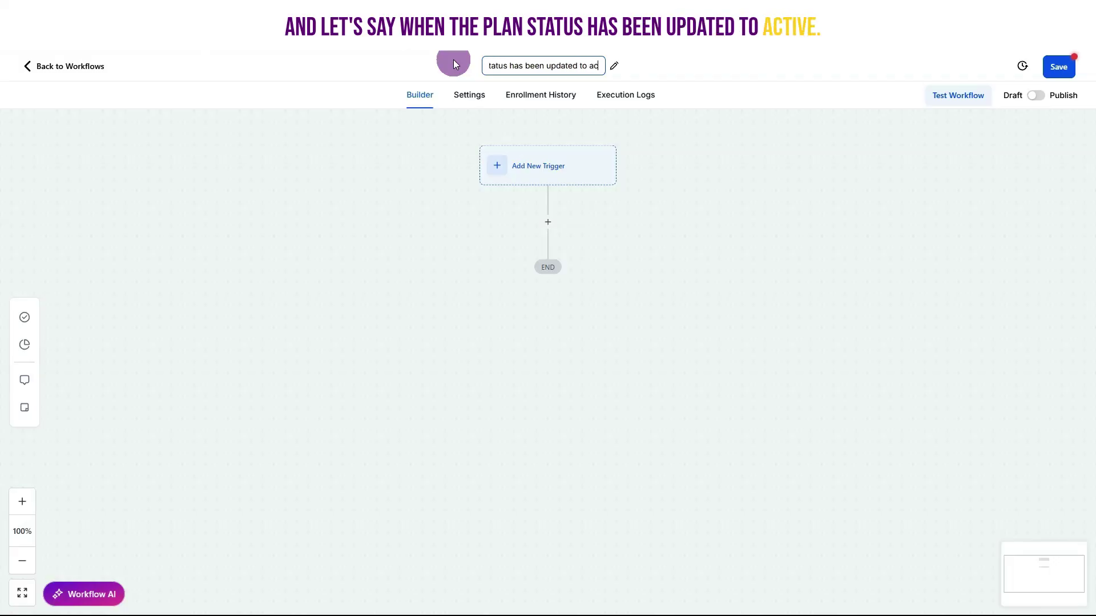
key("Return")
Step: Add a Contact Changed trigger filtered to Plan Status has changed to Active, and save the trigger
left_click(540, 169)
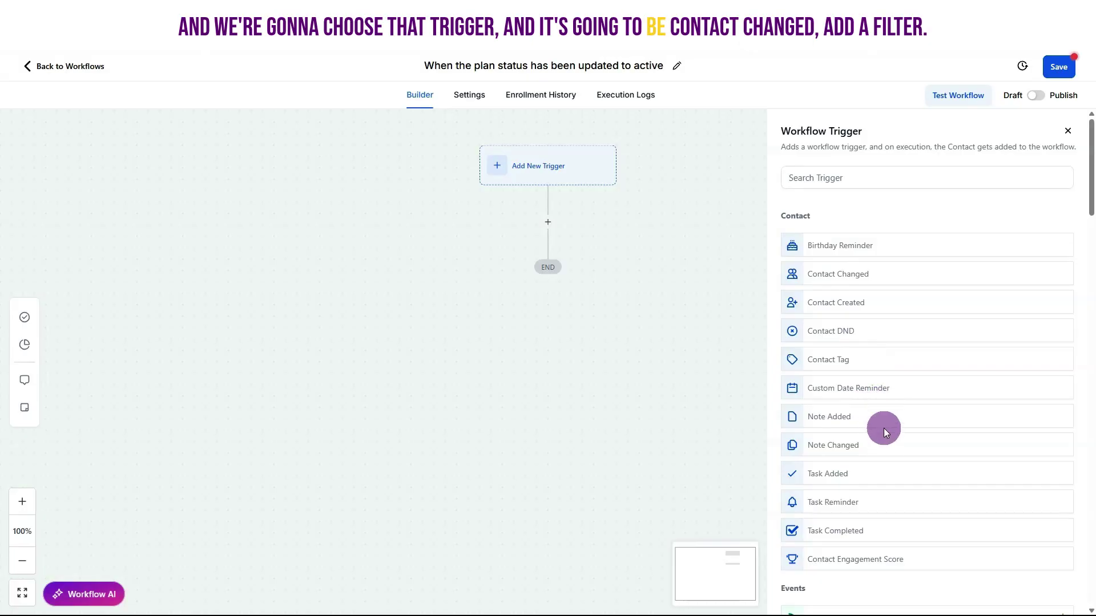
left_click(842, 277)
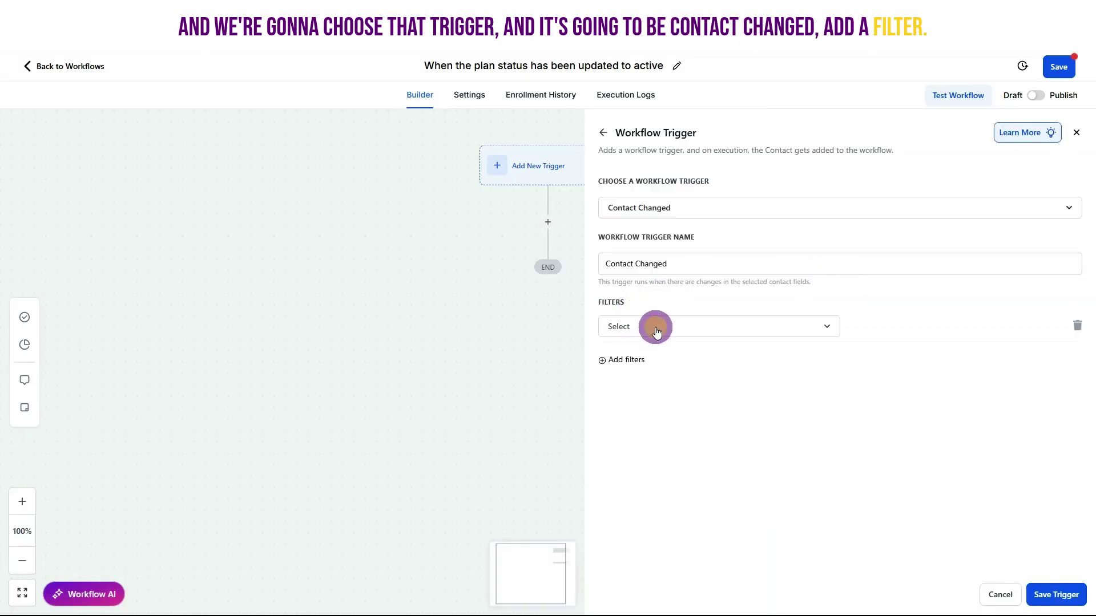
left_click(657, 332)
type("plan")
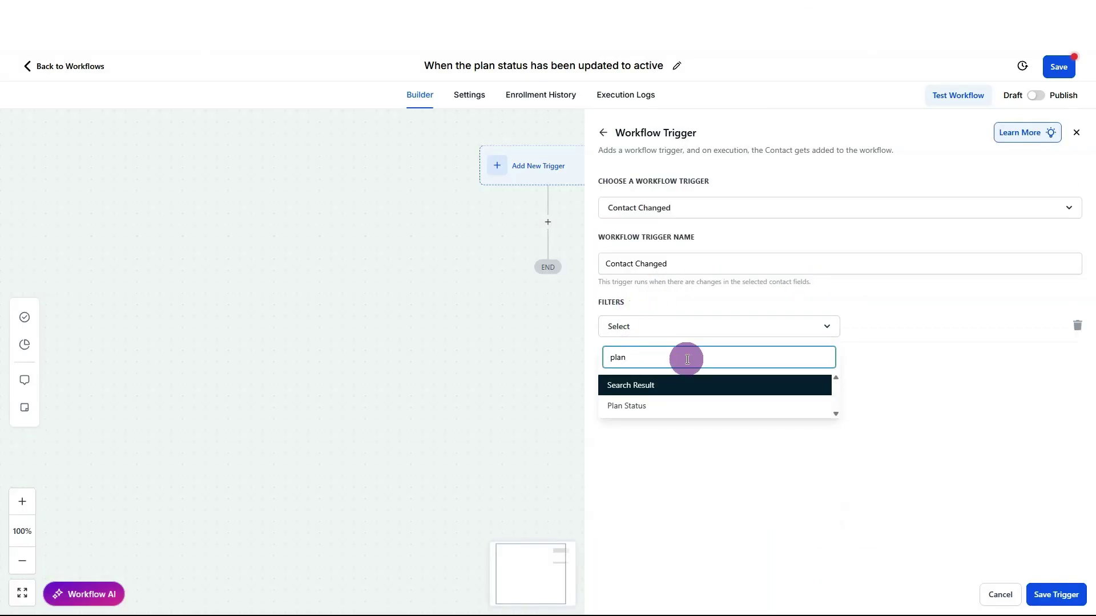
left_click(631, 408)
left_click(895, 330)
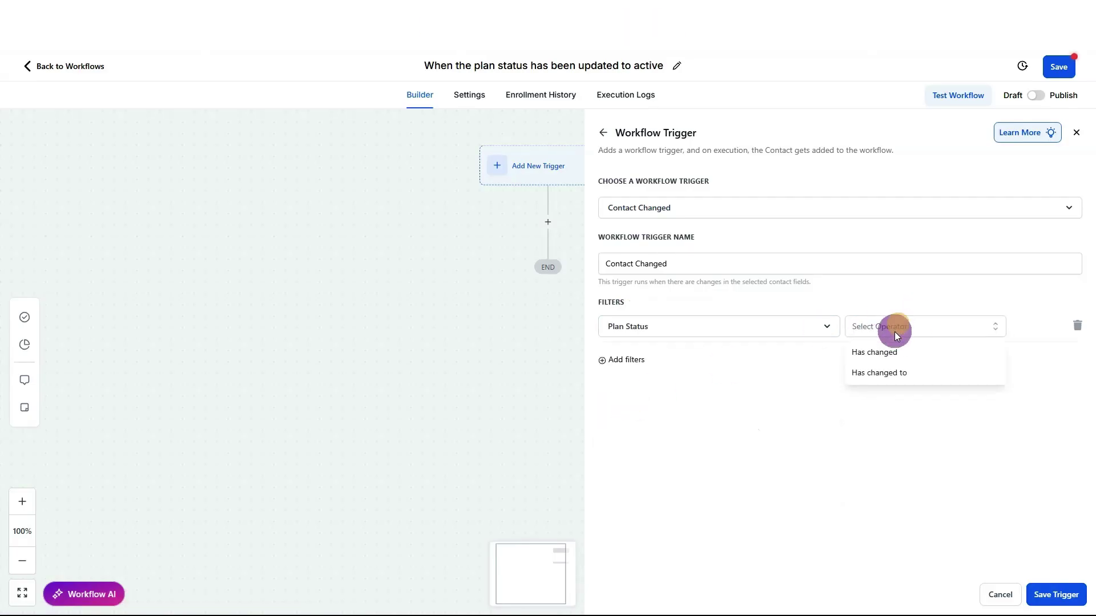
left_click(895, 372)
left_click(923, 326)
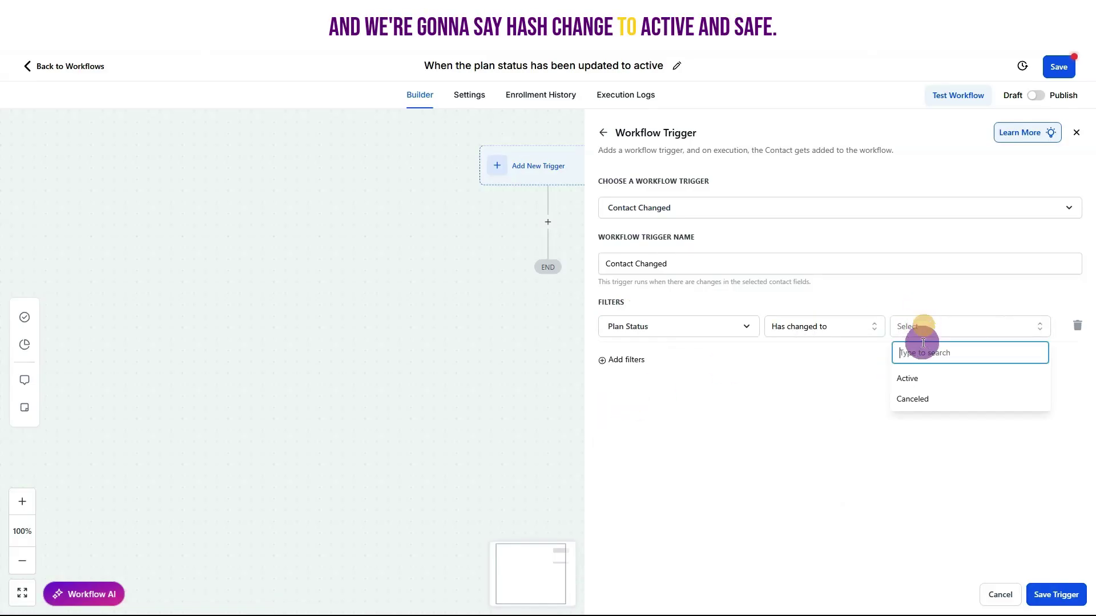
left_click(910, 375)
left_click(1056, 594)
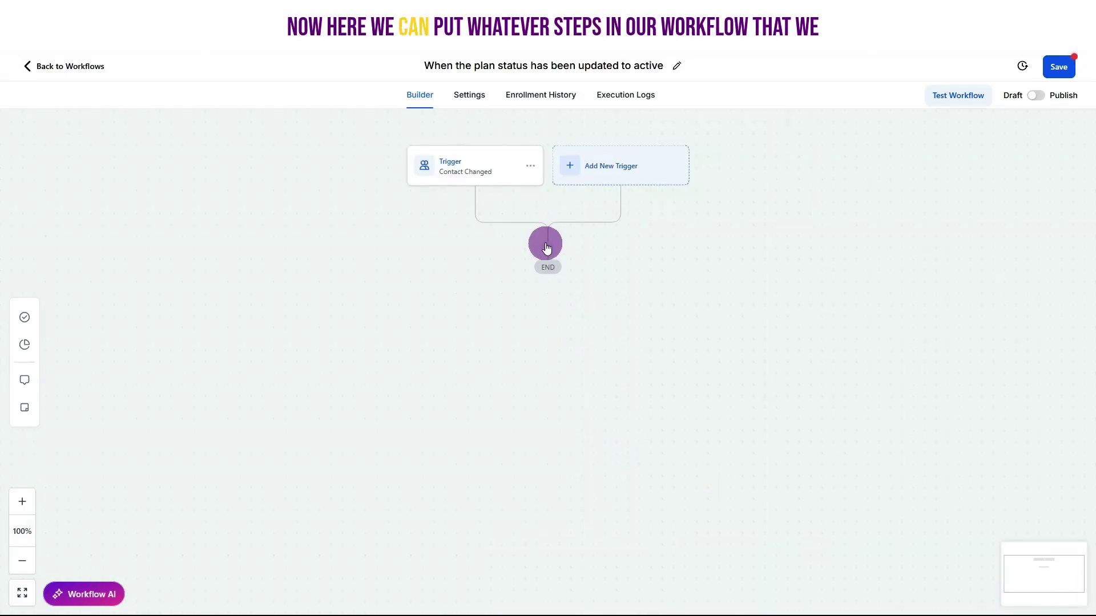
Step: View the available workflow actions without adding one, and save and publish the workflow
left_click(547, 249)
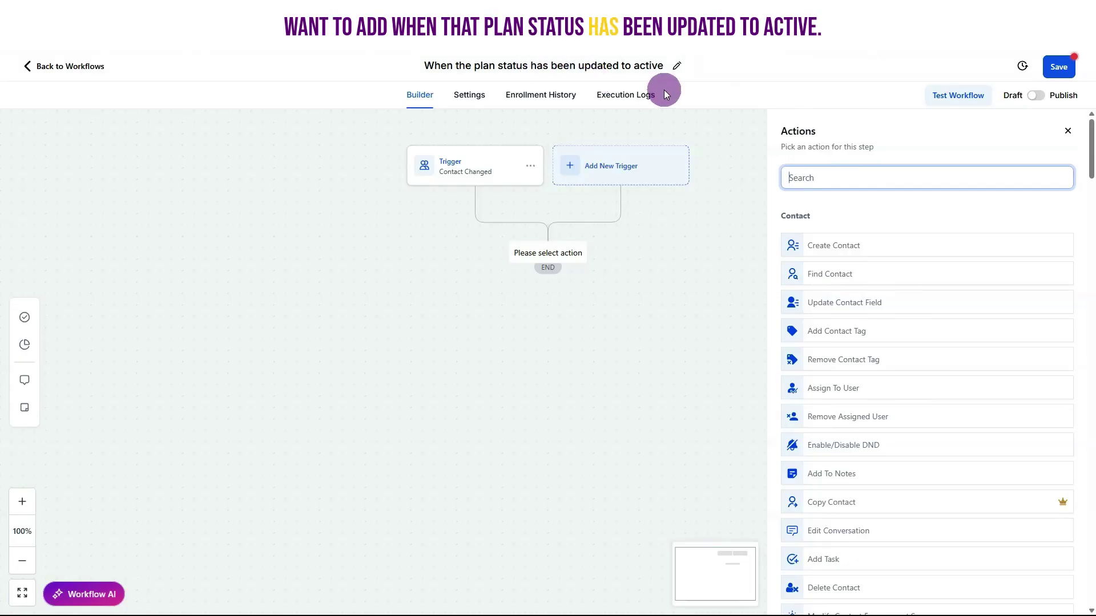
left_click(1061, 71)
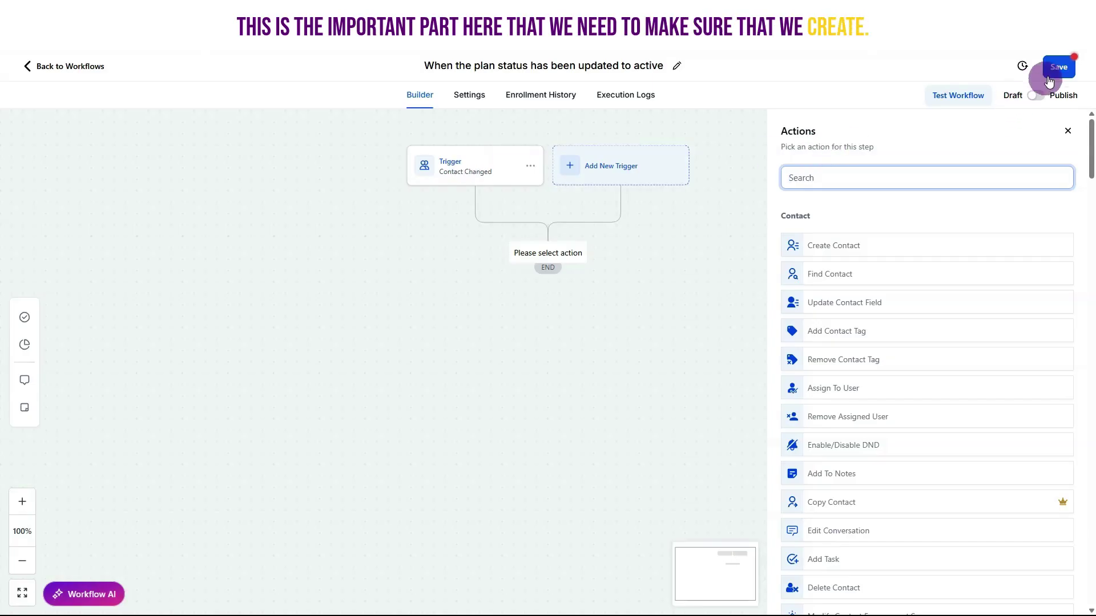
left_click(1070, 67)
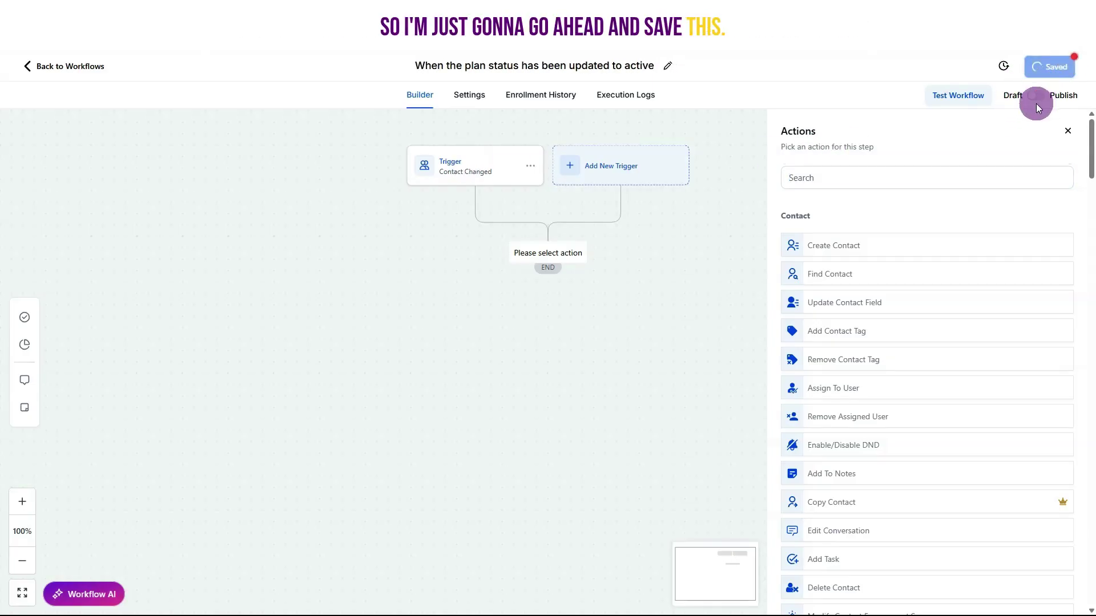
left_click(1035, 95)
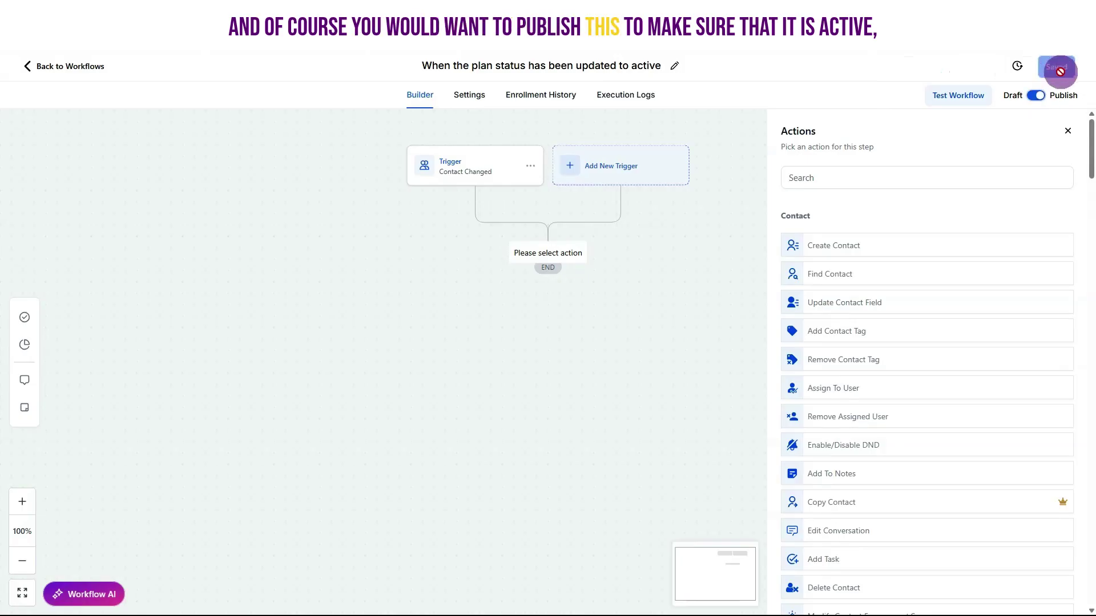